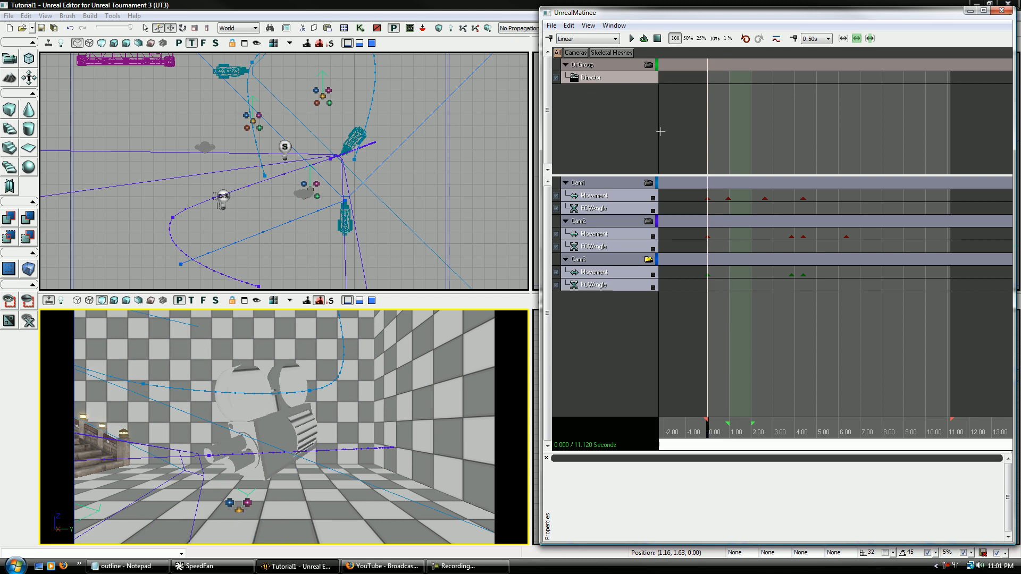
Switch the viewport to the DirGroup camera view, select the Director track and preview the sequence up to about 2.15 seconds.
click(649, 65)
click(637, 79)
mouse_move(713, 440)
mouse_down()
mouse_move(821, 434)
mouse_move(720, 434)
mouse_up()
drag(436, 438, 436, 473)
drag(728, 436, 755, 433)
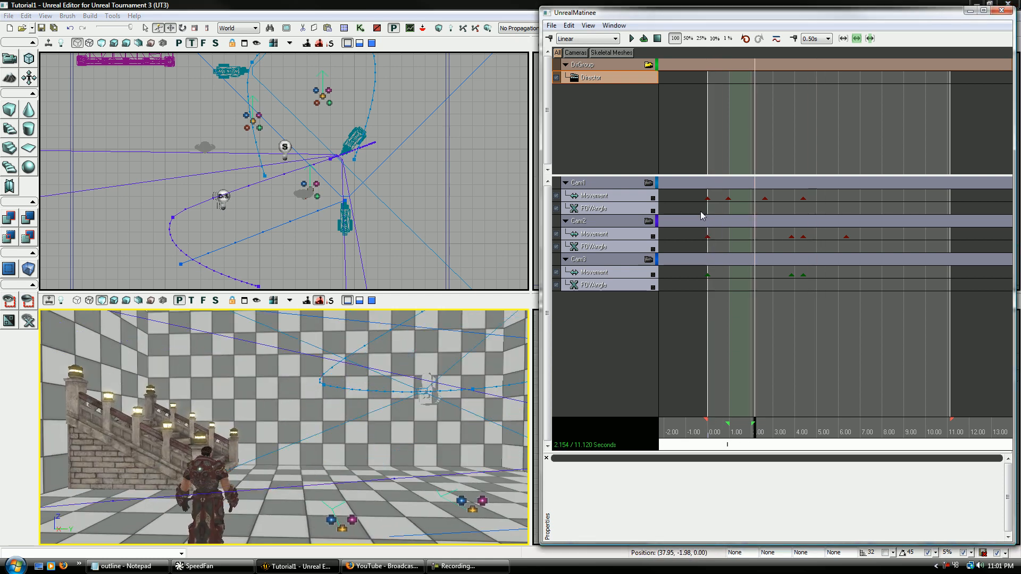
Add a Director track cut to Cam1 at 0.00 seconds.
click(710, 426)
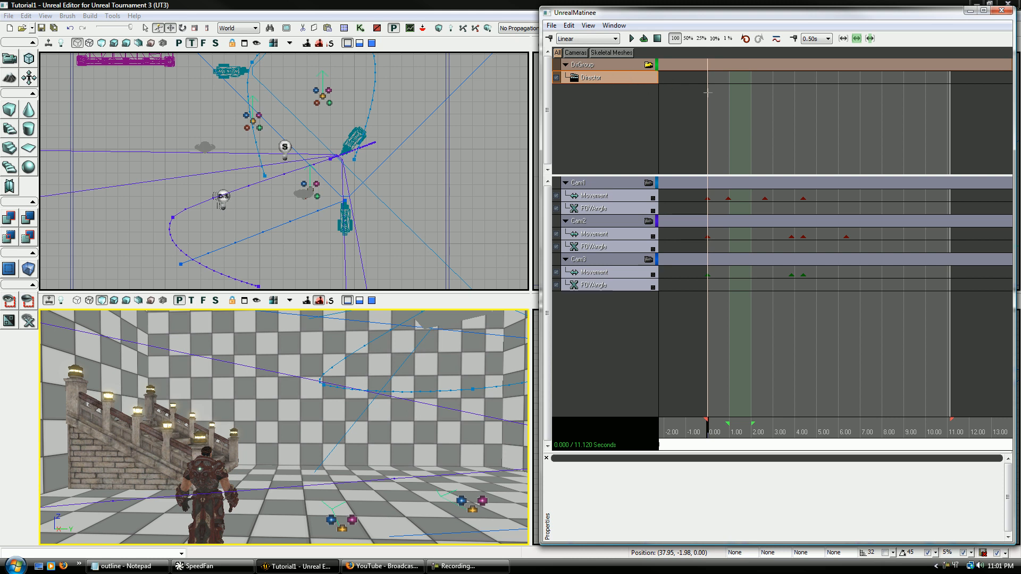
key(Return)
click(558, 274)
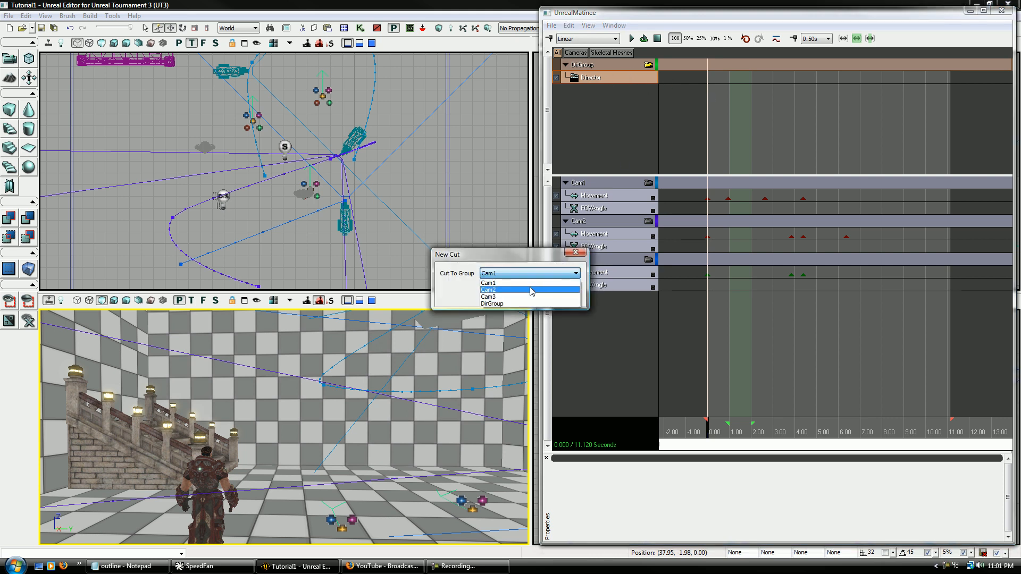
click(535, 283)
key(Return)
Add a Director track cut to Cam2 at about 2.40 seconds.
drag(709, 429, 761, 435)
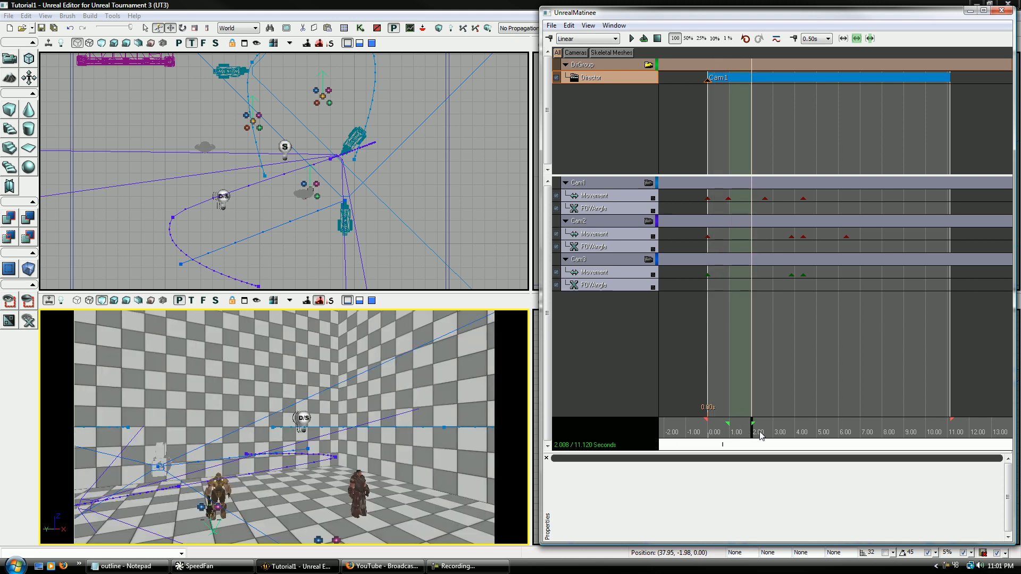
key(Return)
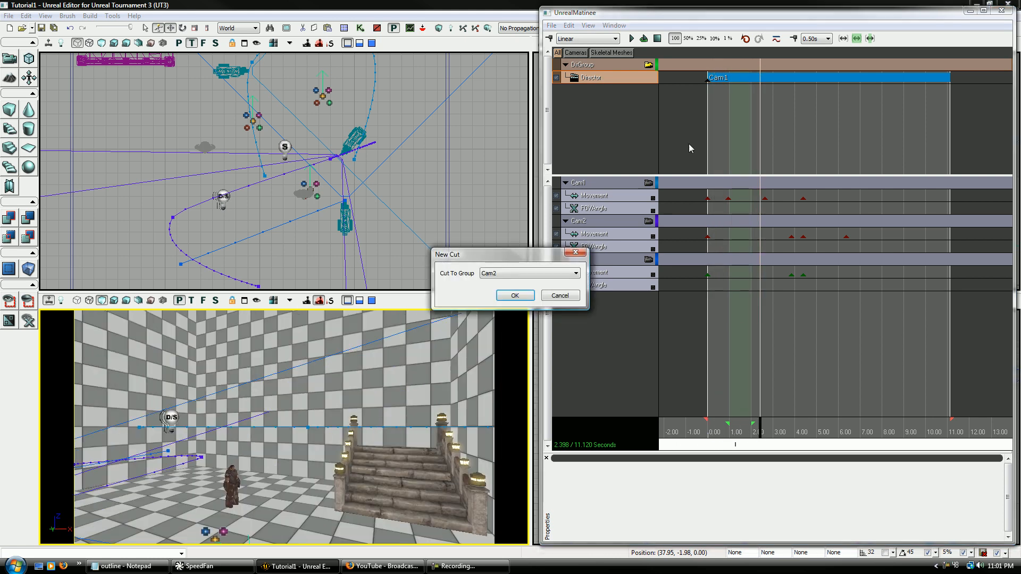
key(Return)
Add a Director track cut to Cam3 at about 4.10 seconds.
click(726, 432)
drag(726, 432, 797, 429)
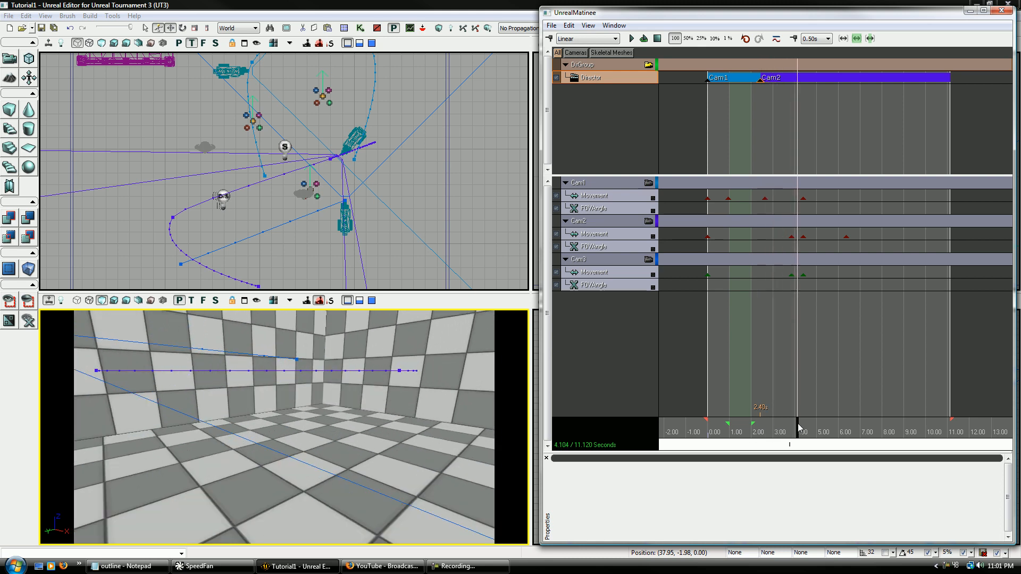
key(Return)
key(Return)
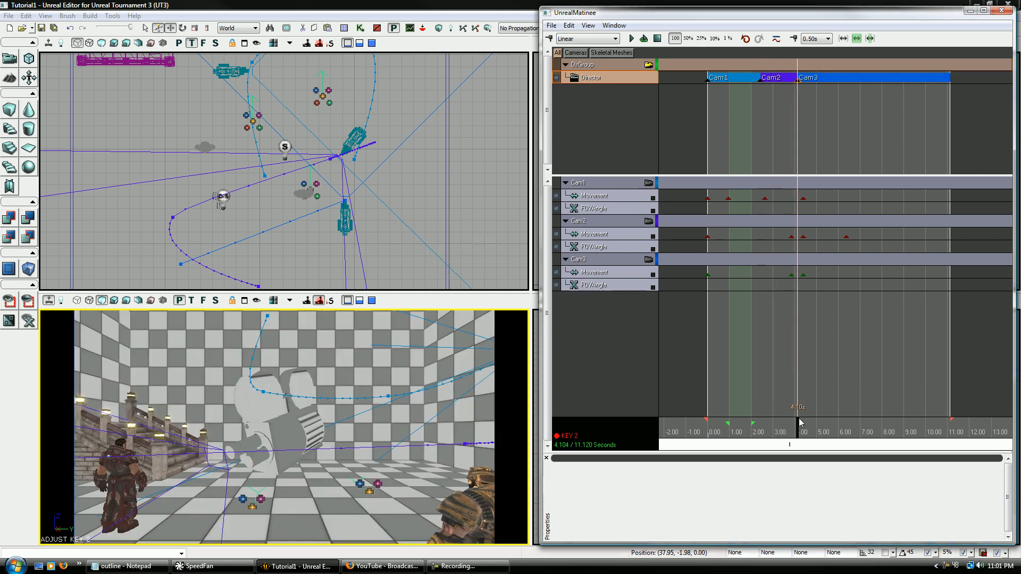
Try to add a key to Cam3's FOVAngle track at its last Movement key, at 4.39 seconds.
mouse_move(796, 424)
mouse_down()
mouse_move(807, 427)
mouse_move(784, 427)
mouse_move(833, 431)
mouse_move(747, 432)
mouse_move(804, 431)
mouse_move(723, 411)
mouse_move(802, 413)
mouse_up()
click(804, 276)
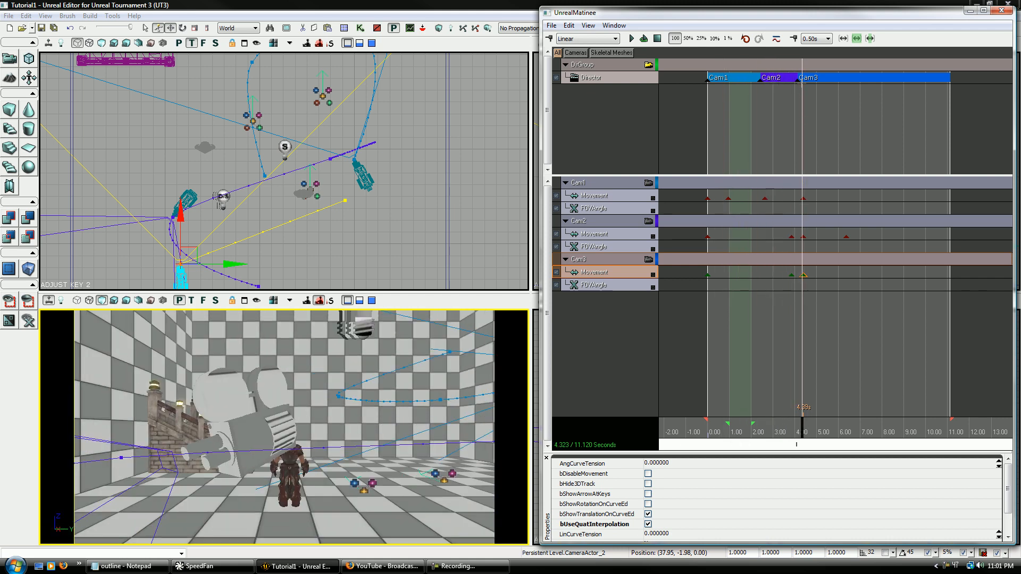
click(798, 80)
click(804, 275)
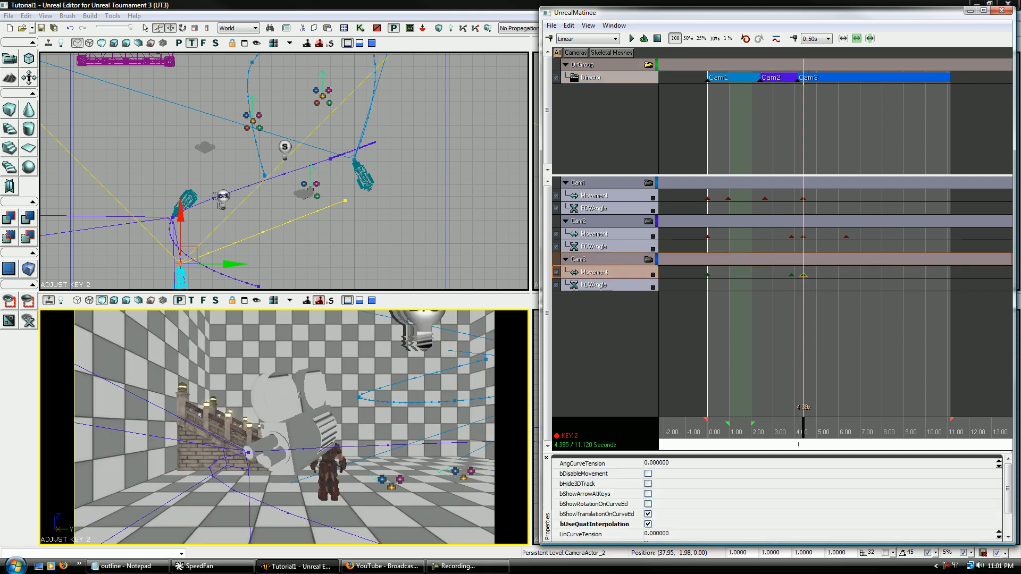
click(623, 285)
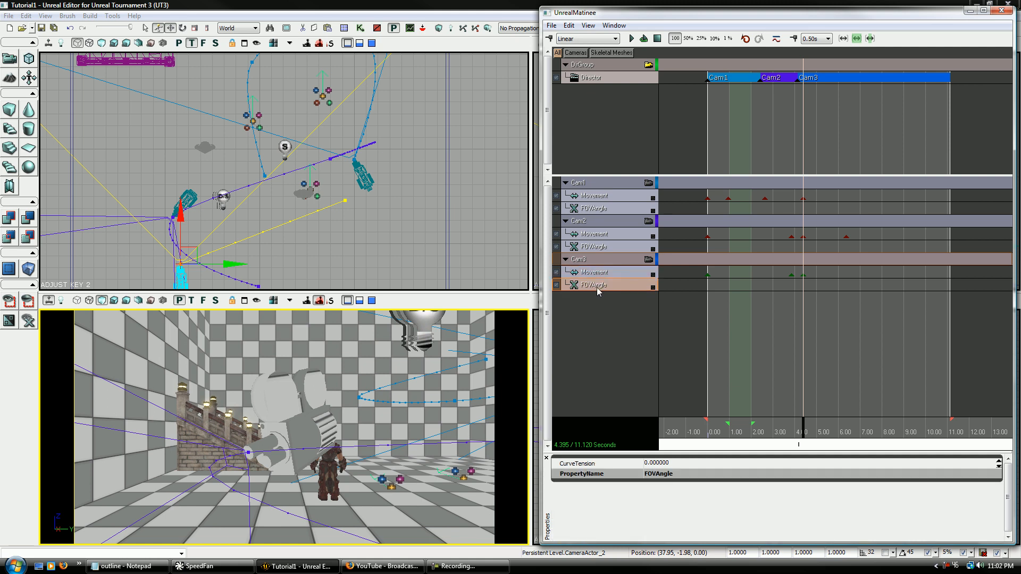
key(Return)
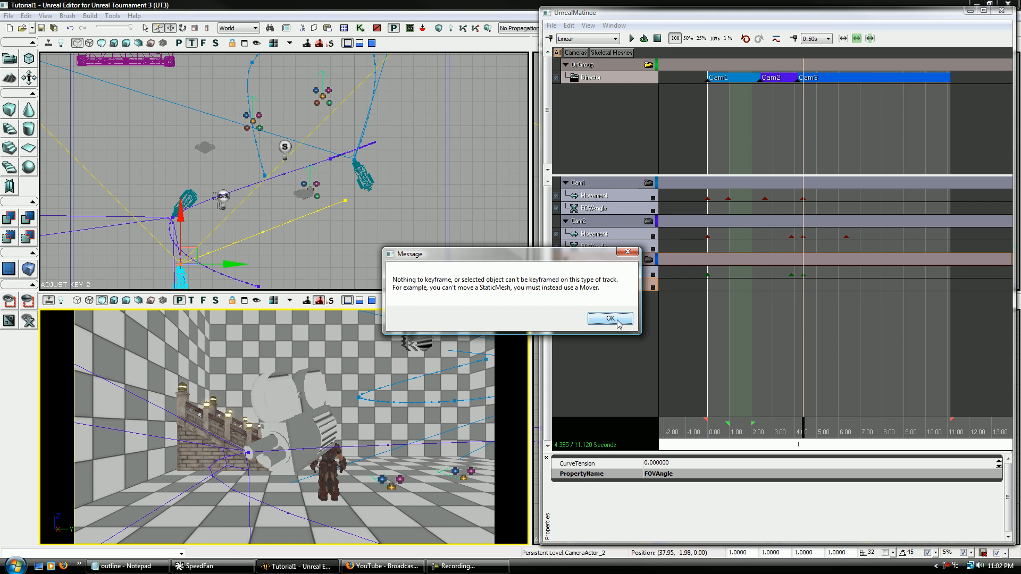
click(618, 319)
click(627, 286)
click(625, 260)
click(620, 285)
key(Return)
click(613, 320)
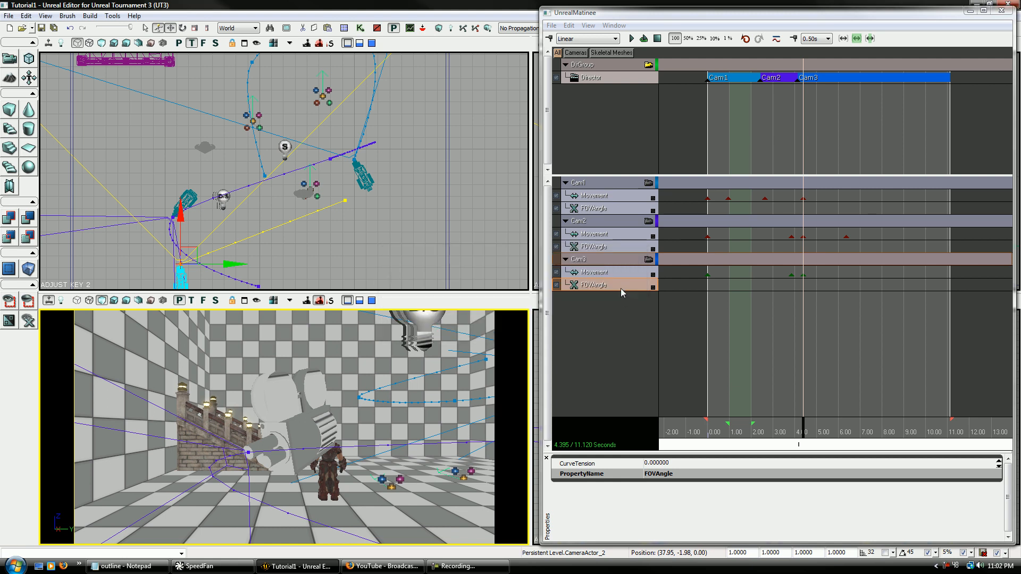
Test adding a key to Cam2's FOVAngle track and retry it on Cam3's FOVAngle track.
click(626, 246)
key(Return)
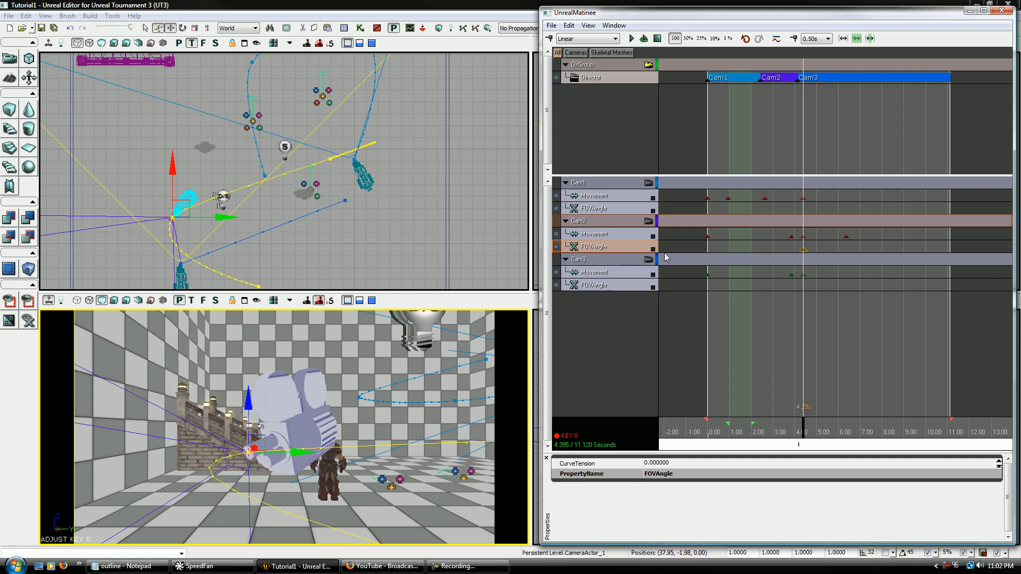
click(618, 293)
click(621, 286)
key(Return)
click(613, 318)
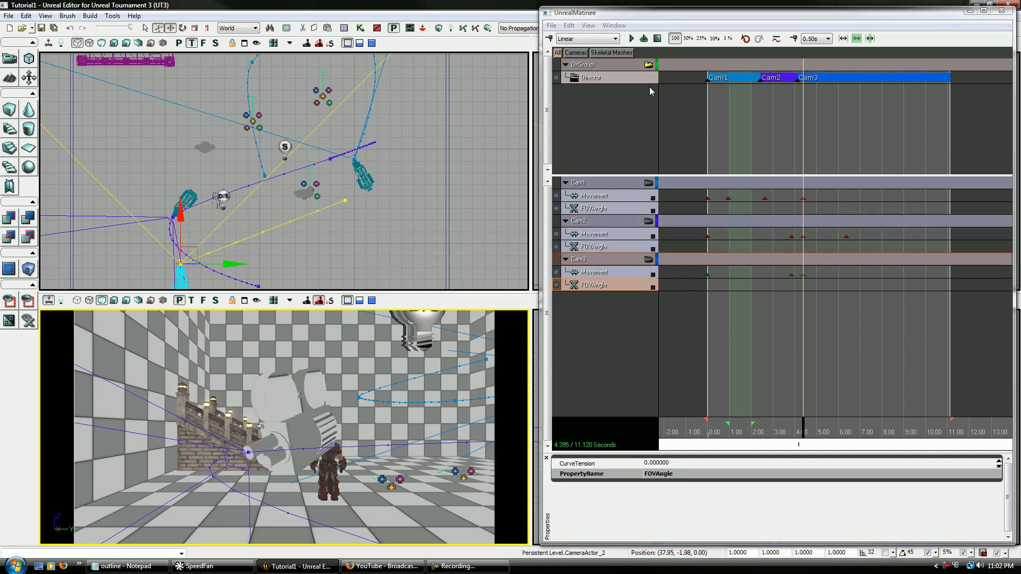
Close the Matinee editor and save the level.
click(1001, 10)
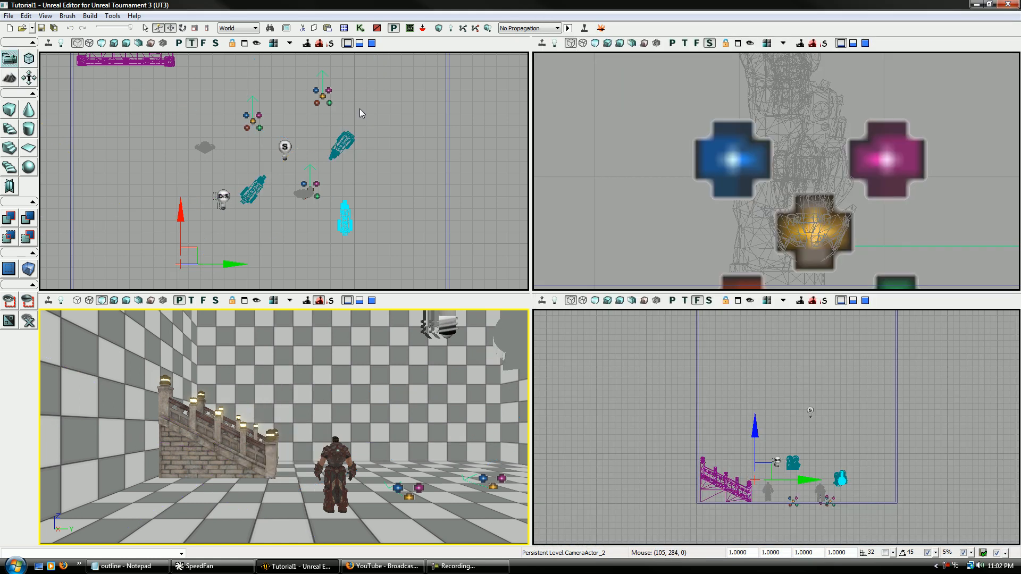
click(41, 28)
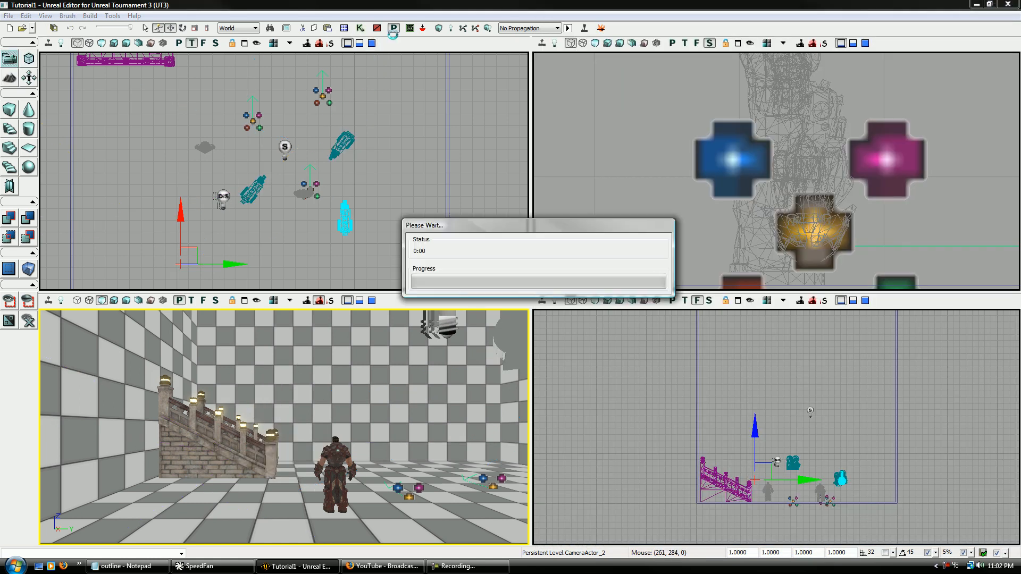
Reopen the camera Matinee from its Kismet node and close the Kismet window.
click(360, 28)
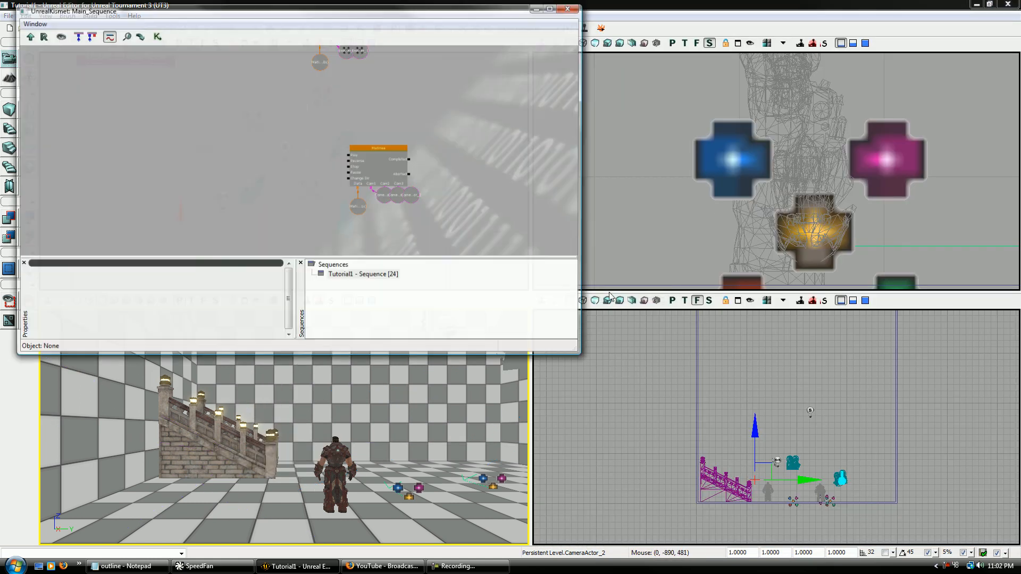
double_click(357, 154)
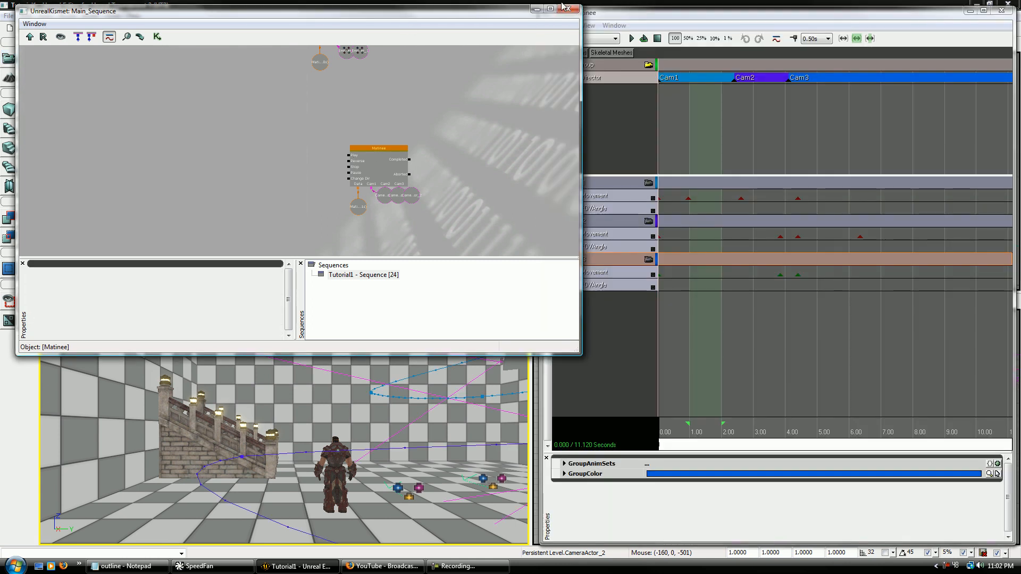
click(566, 11)
Add two keys to Cam3's FOVAngle track, one at 4.39 seconds and one at about 5.98 seconds.
click(663, 288)
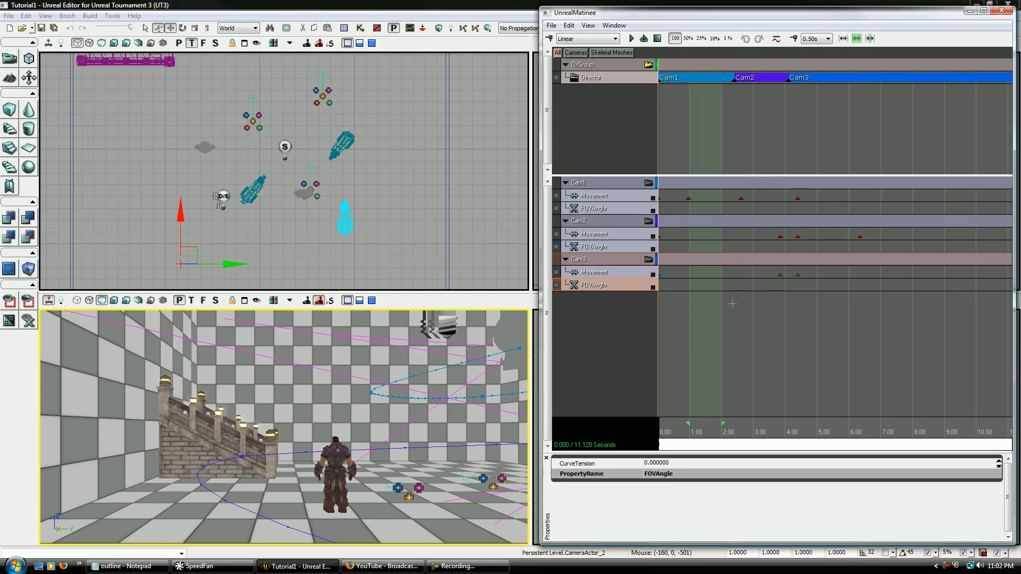
click(792, 444)
key(Return)
key(Delete)
click(799, 276)
click(639, 286)
key(Return)
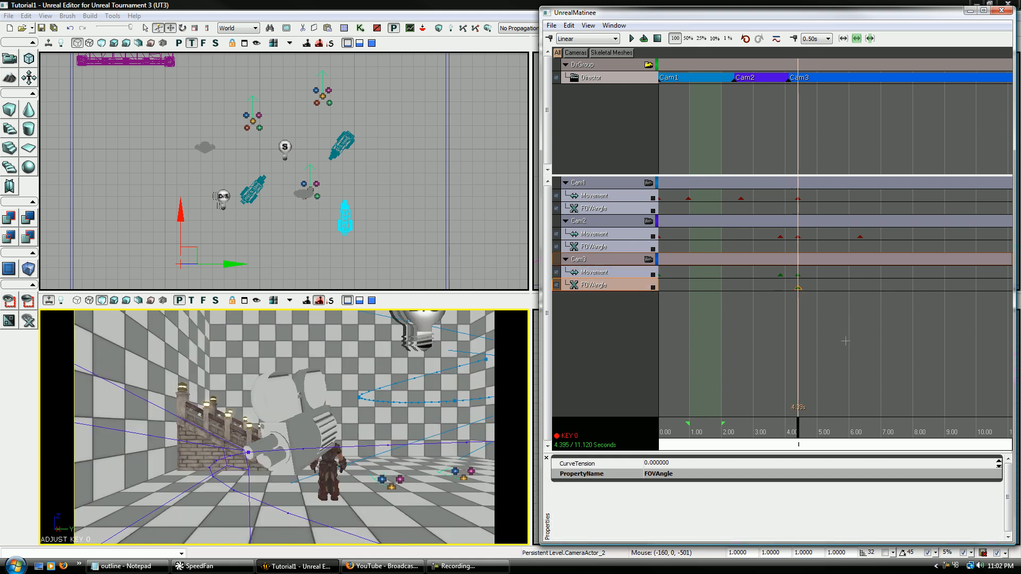
drag(814, 423, 849, 432)
key(Return)
Check the values of both FOVAngle keys on Cam3's track.
click(798, 288)
right_click(798, 289)
click(819, 298)
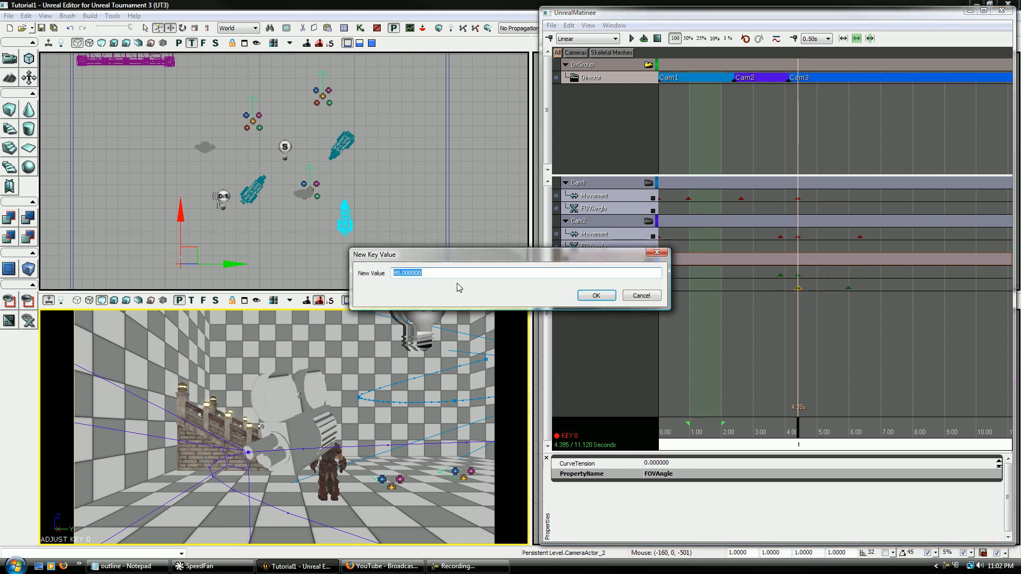
click(596, 295)
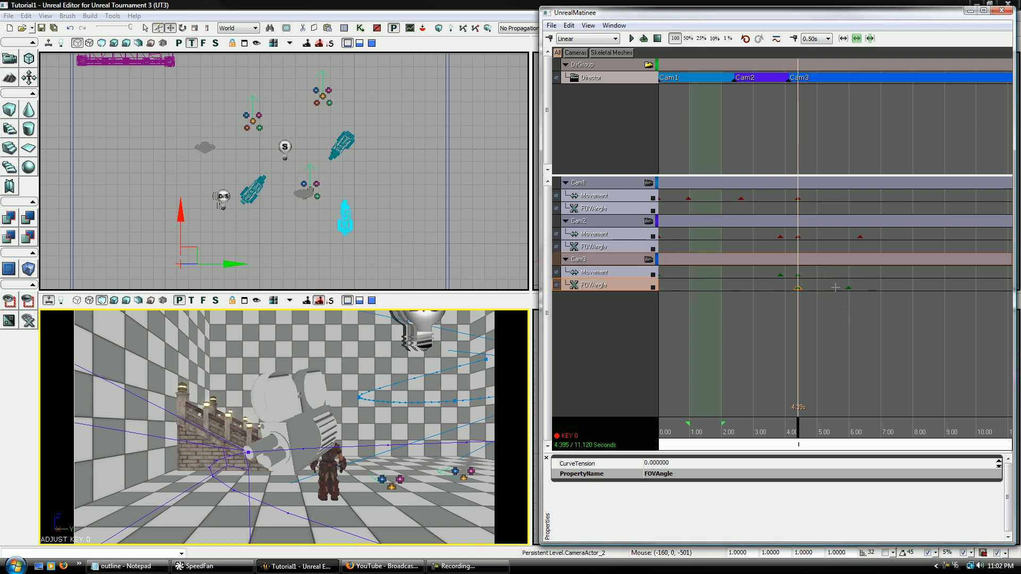
right_click(848, 288)
click(872, 300)
click(597, 296)
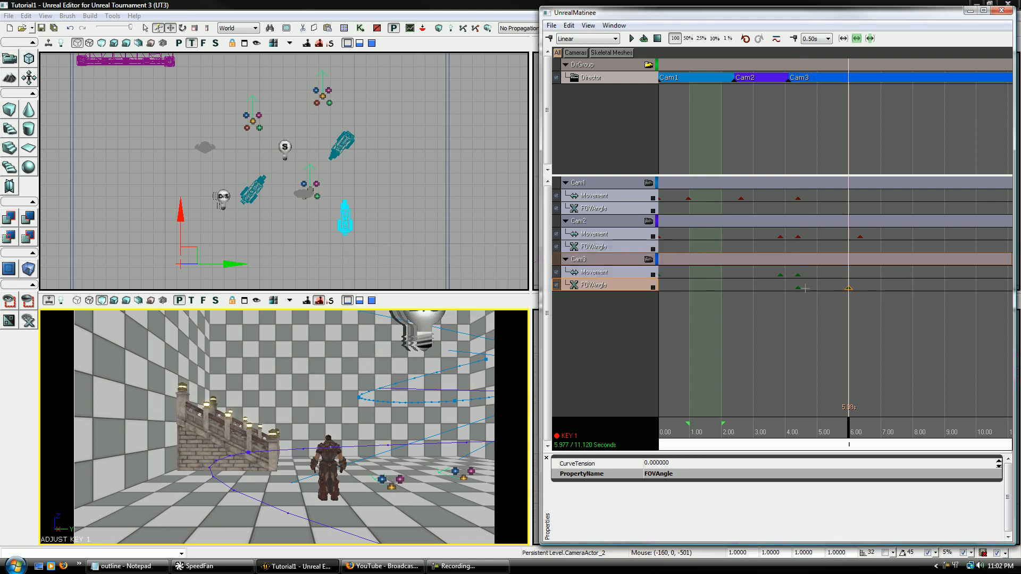
Try a value of 60 for Cam3's FOVAngle key at 5.98 seconds.
right_click(848, 288)
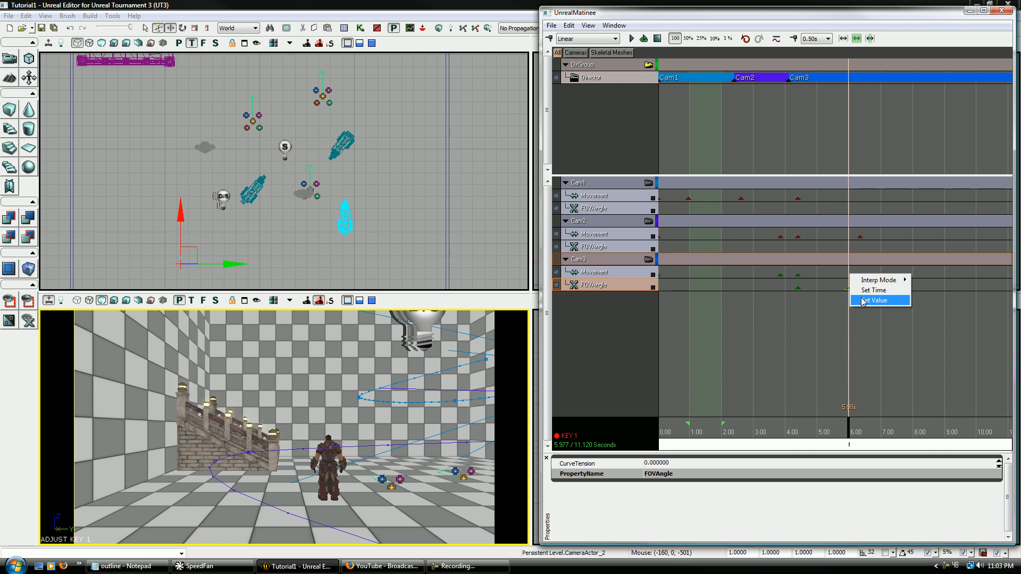
click(861, 301)
text(60)
key(Return)
Try a value of 170 for Cam3's FOVAngle key at 5.98 seconds.
right_click(847, 288)
click(862, 295)
text(90)
key(Return)
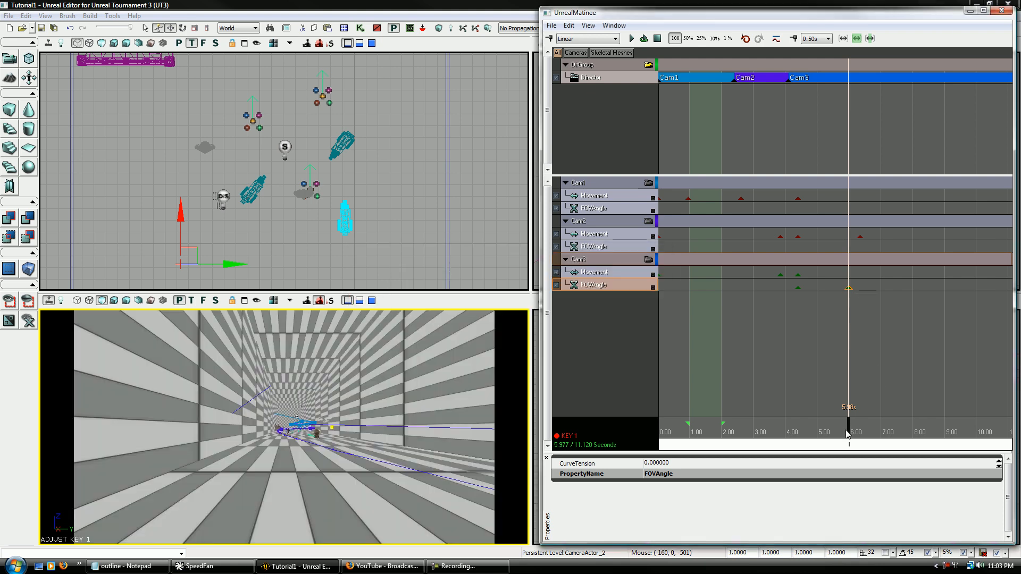
mouse_move(849, 433)
mouse_down()
mouse_move(789, 434)
mouse_move(860, 428)
mouse_move(791, 429)
mouse_move(850, 427)
mouse_up()
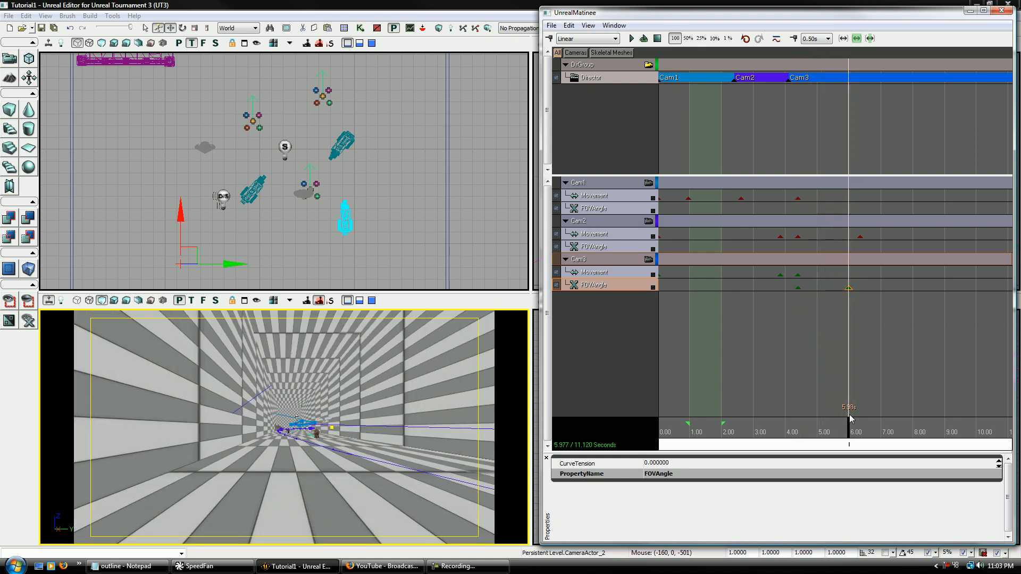
Give Cam3's FOVAngle key at 5.98 seconds a much smaller value to narrow the view again.
click(850, 288)
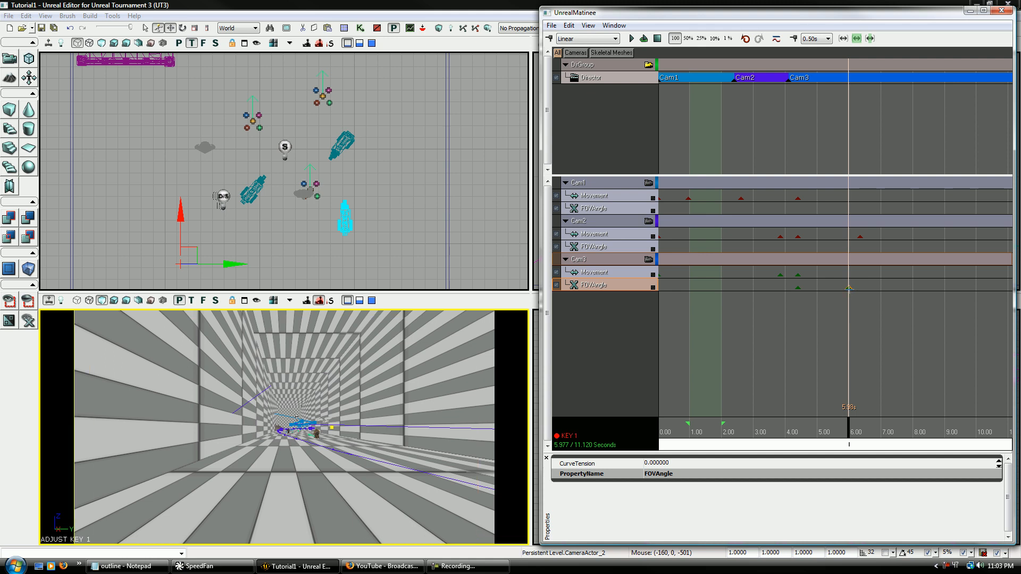
right_click(849, 288)
click(855, 299)
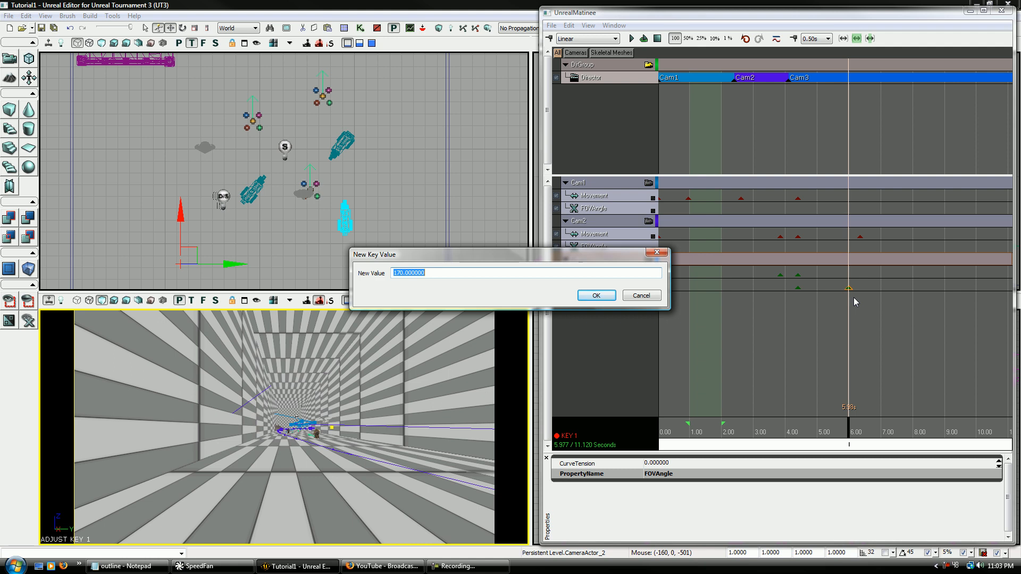
text(90)
key(Return)
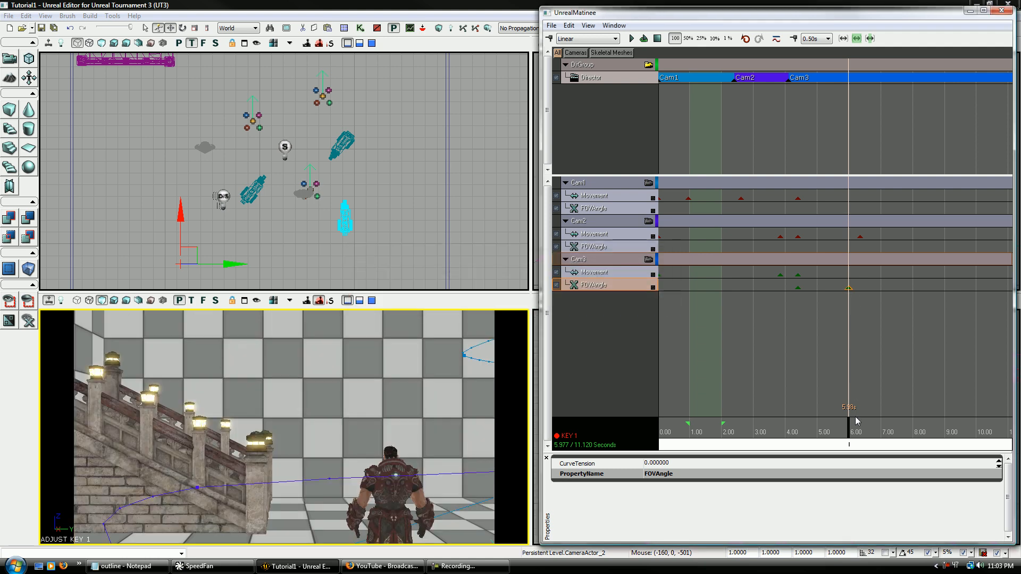
Leave the DirGroup camera view to examine Cam3's camera up close in the viewport, and return to the DirGroup view.
drag(851, 427, 799, 430)
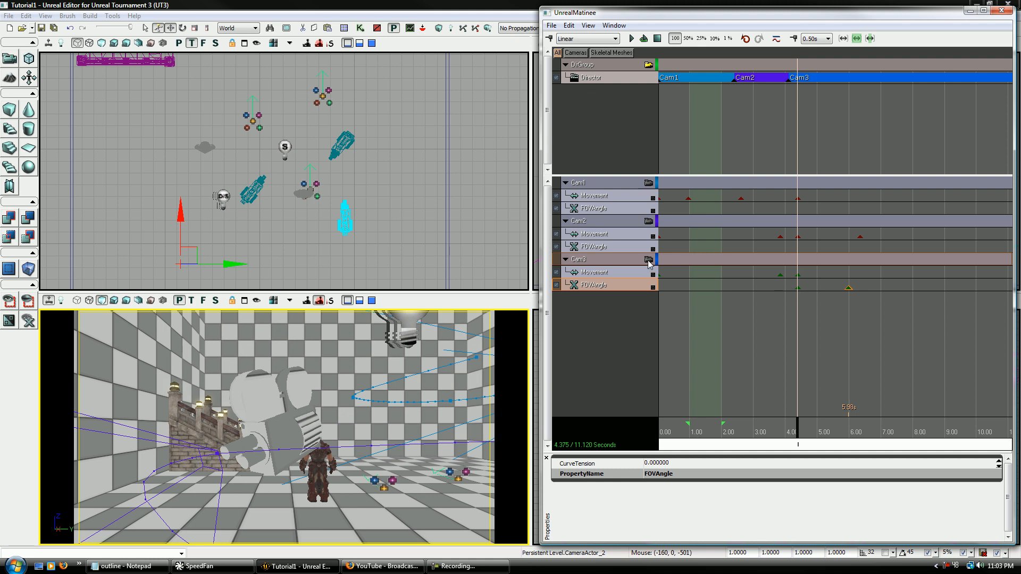
click(648, 65)
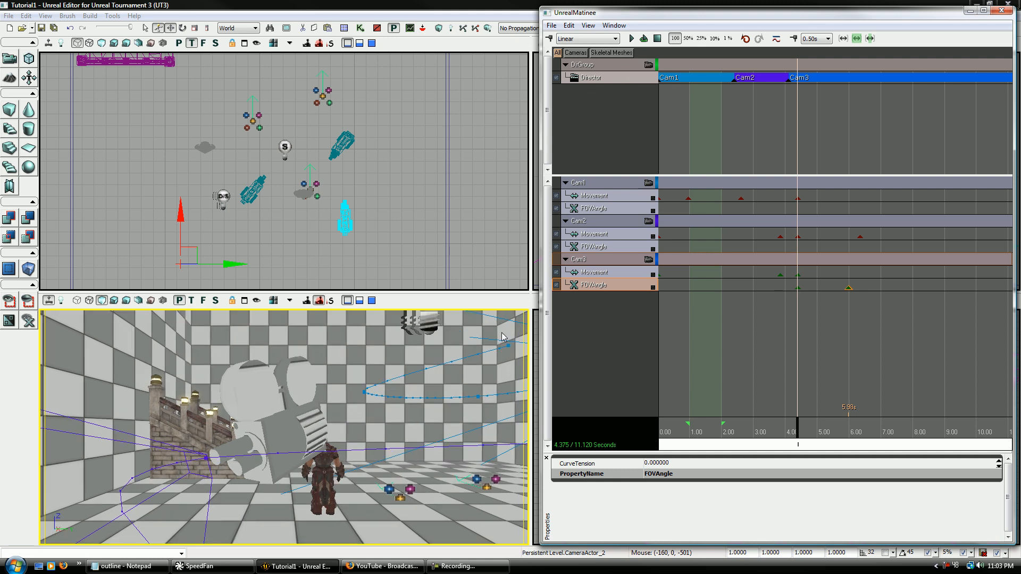
mouse_move(284, 427)
mouse_down()
mouse_move(255, 452)
mouse_move(287, 426)
mouse_up()
right_drag(287, 425, 693, 439)
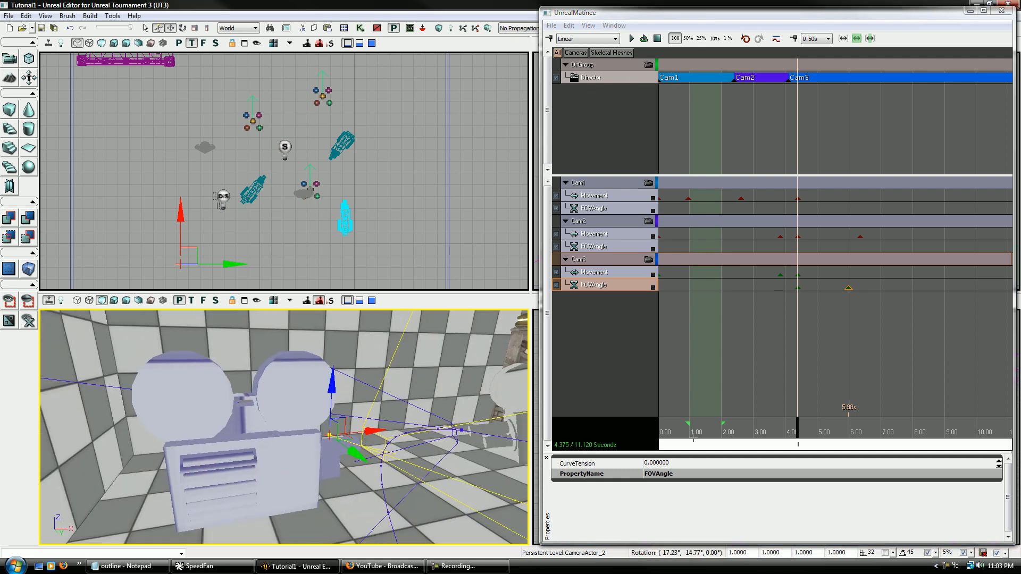
mouse_move(805, 426)
mouse_down()
mouse_move(823, 434)
mouse_move(811, 437)
mouse_move(843, 433)
mouse_move(811, 439)
mouse_move(859, 432)
mouse_move(801, 430)
mouse_move(862, 433)
mouse_move(803, 426)
mouse_up()
click(648, 64)
Set Cam3's FOVAngle key at 5.98 seconds to 10 and preview the zoom between the two keys.
click(798, 288)
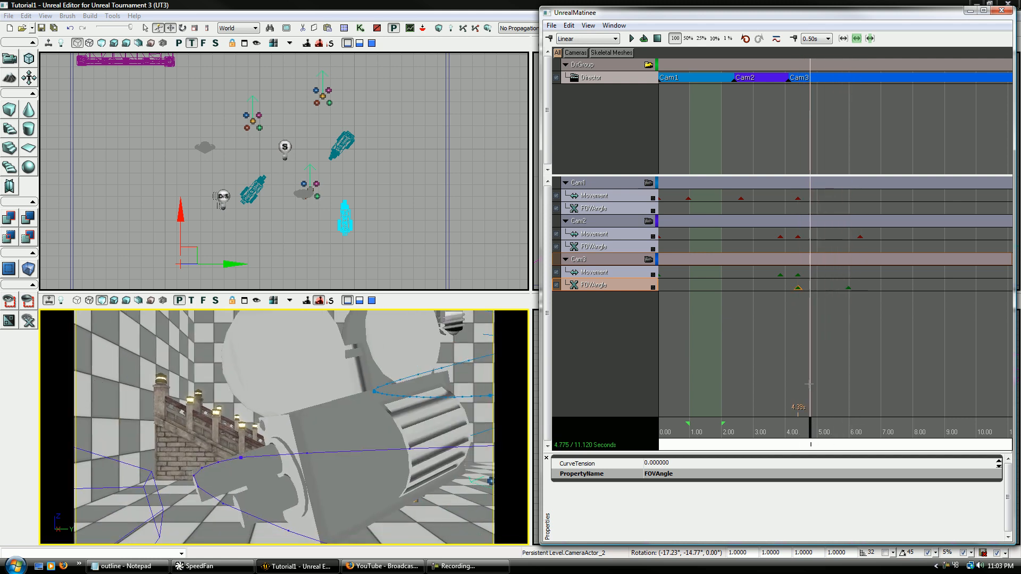
click(797, 287)
click(850, 288)
right_click(849, 289)
click(860, 301)
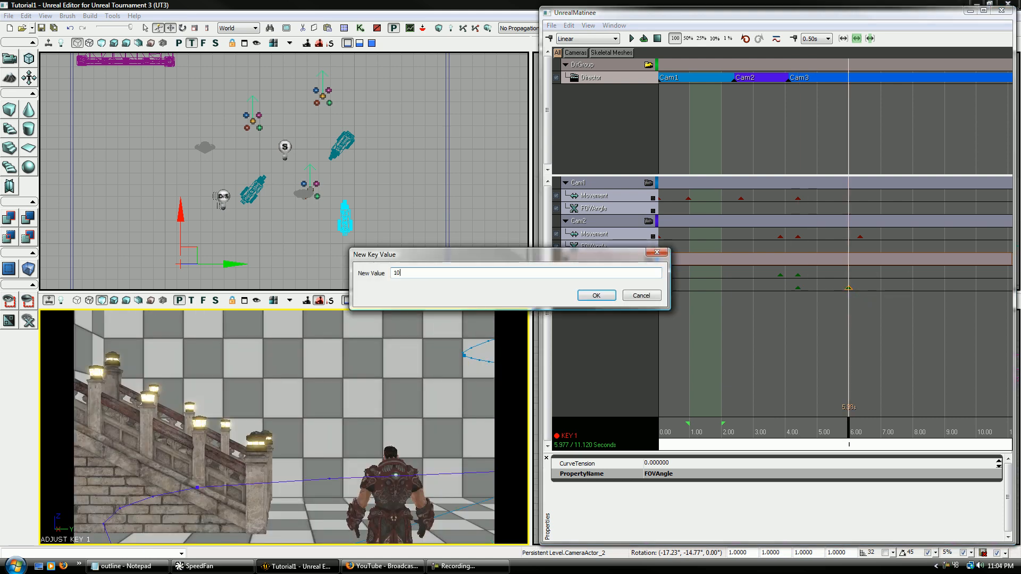
text(10)
key(Return)
drag(849, 432, 824, 422)
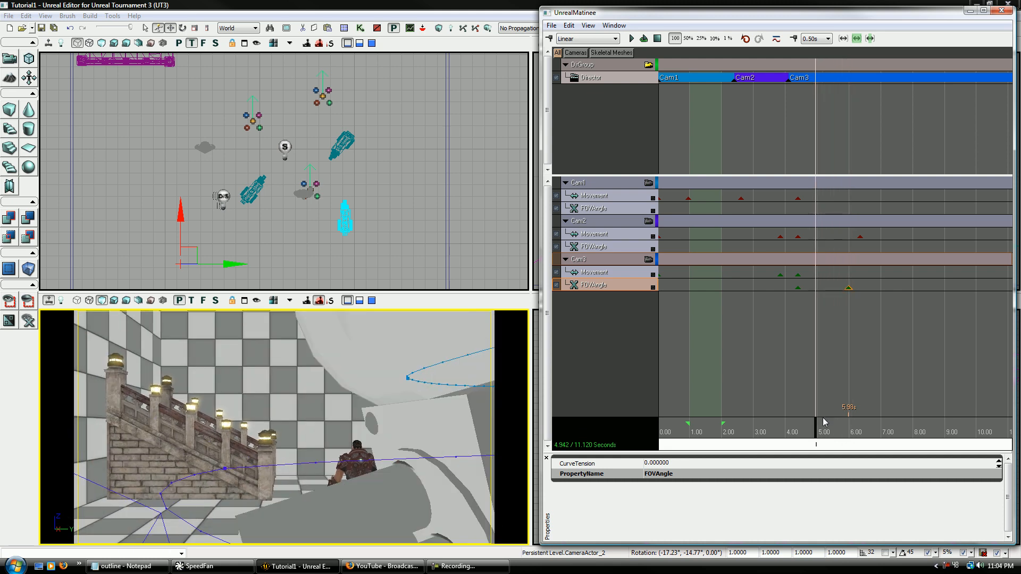
Set Cam3's FOVAngle key at 5.98 seconds to 120.
click(848, 288)
right_click(849, 288)
click(858, 300)
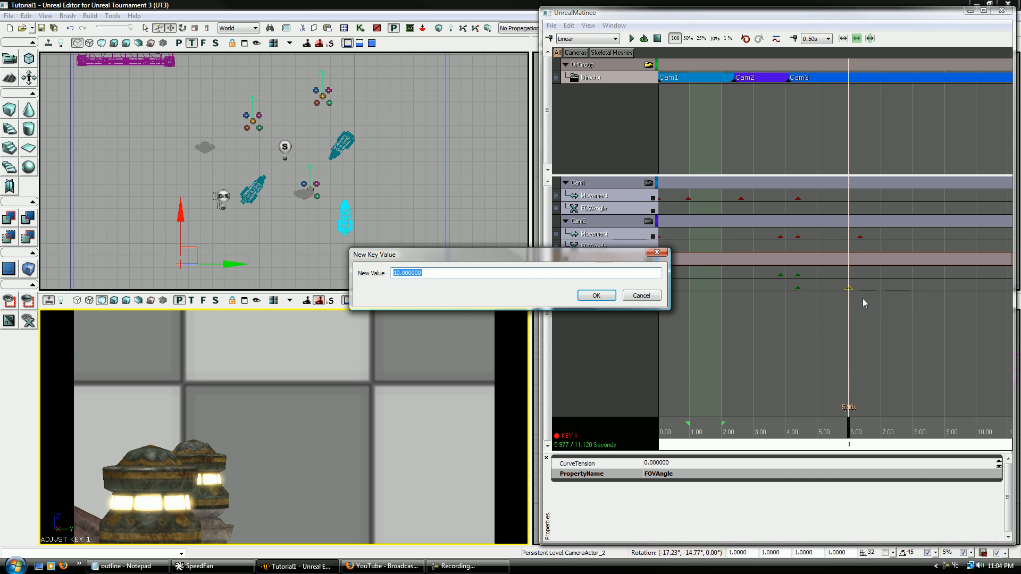
text(1)
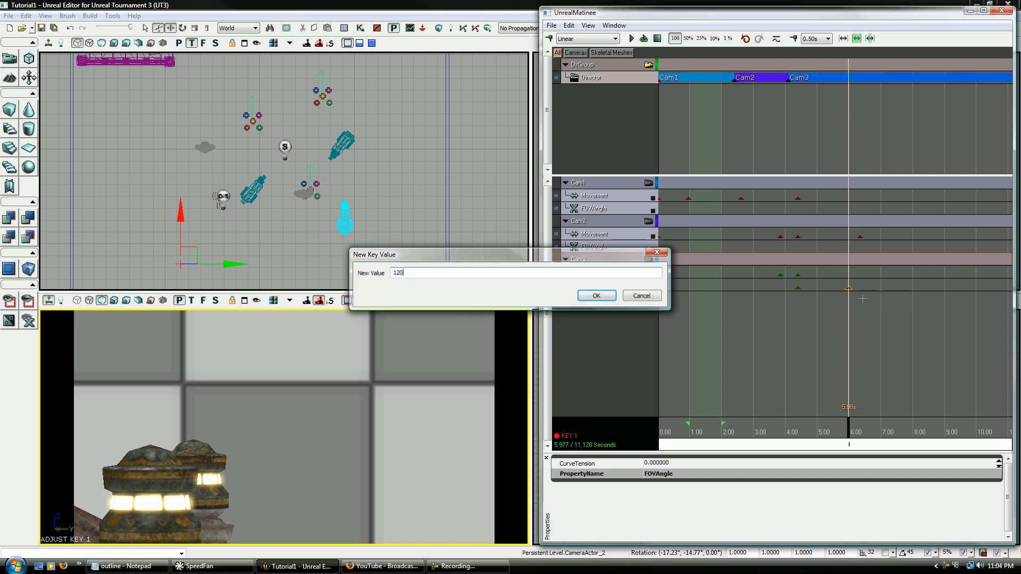
text(20)
key(Return)
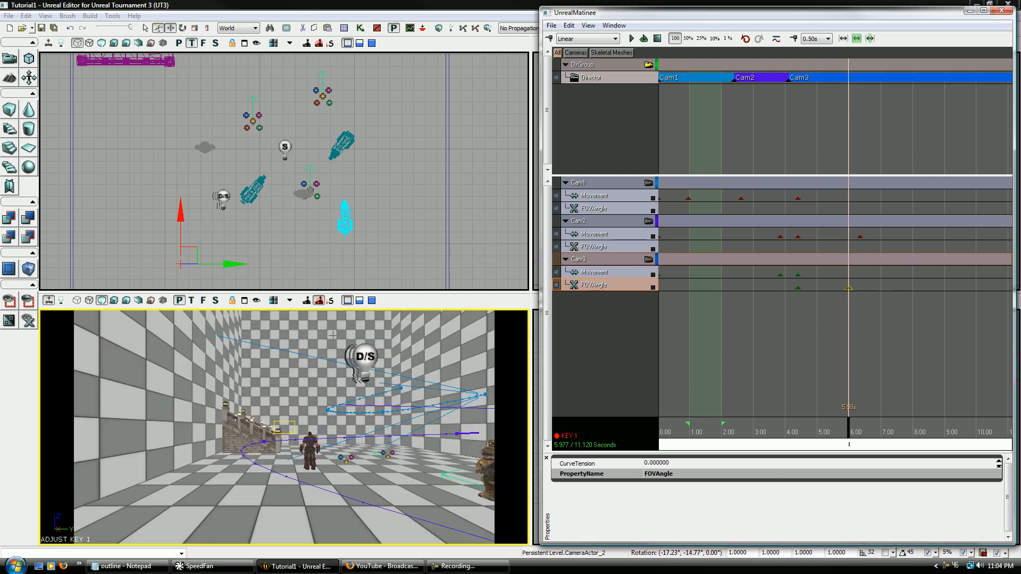
Examine the options offered for Cam3's FOVAngle key and track, the Director track and the DirGroup group.
right_click(851, 288)
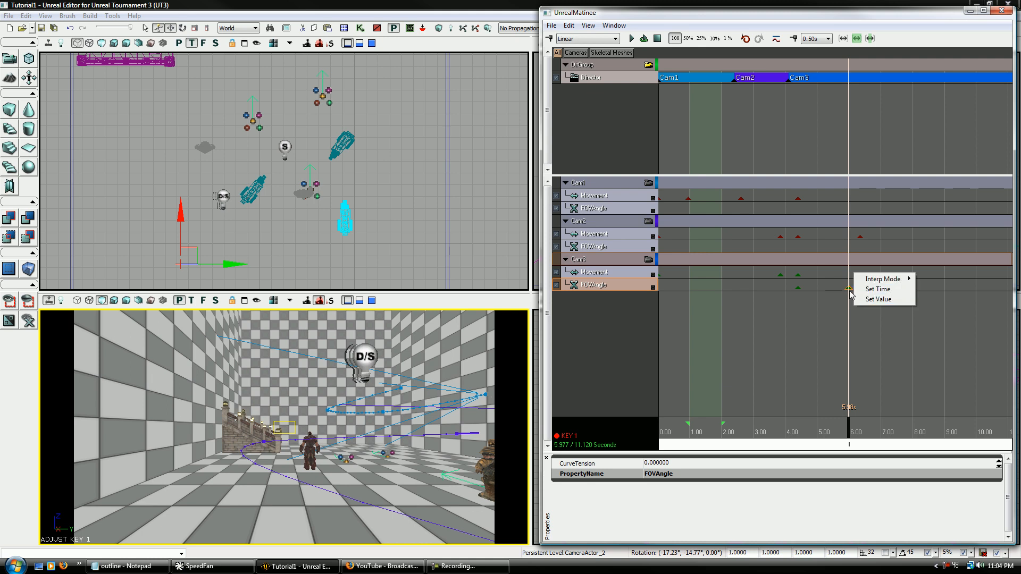
key(Escape)
click(614, 80)
right_click(613, 81)
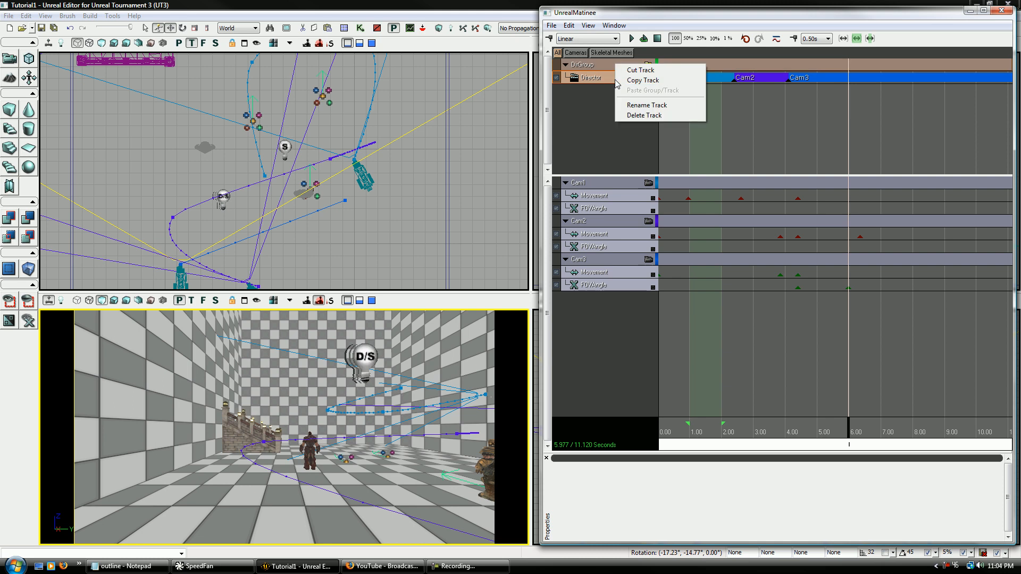
key(Escape)
click(593, 64)
right_click(596, 62)
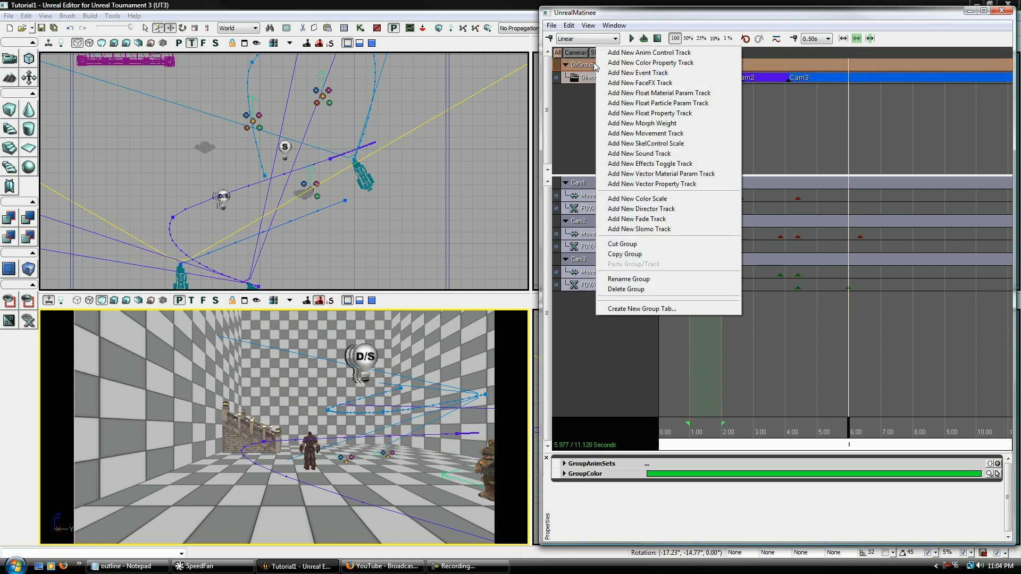
click(563, 132)
right_click(609, 283)
click(576, 311)
Close Matinee and inspect the Physics setting in the Movement properties of the selected camera and the far character mesh.
click(1003, 11)
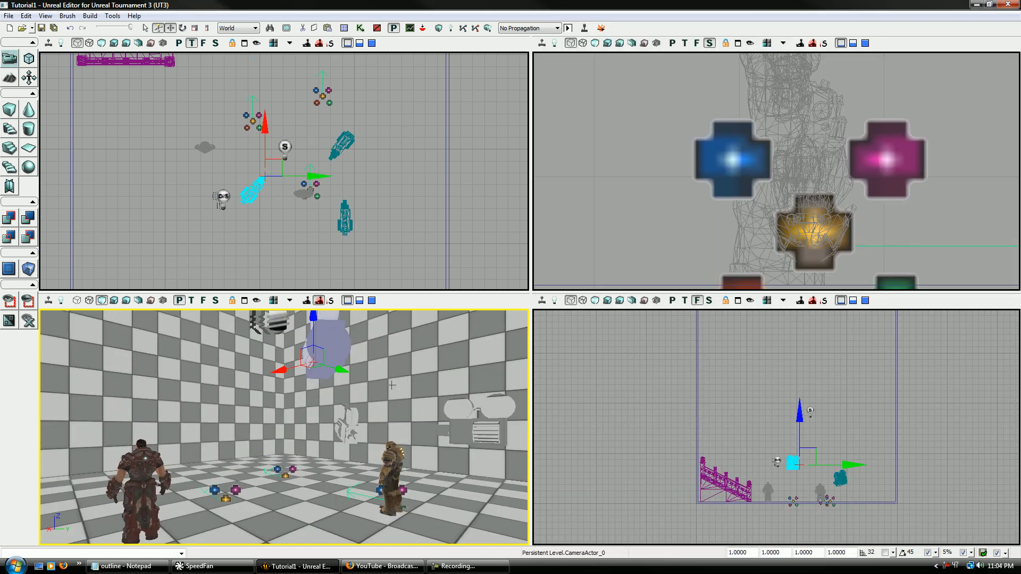
key(F4)
click(591, 223)
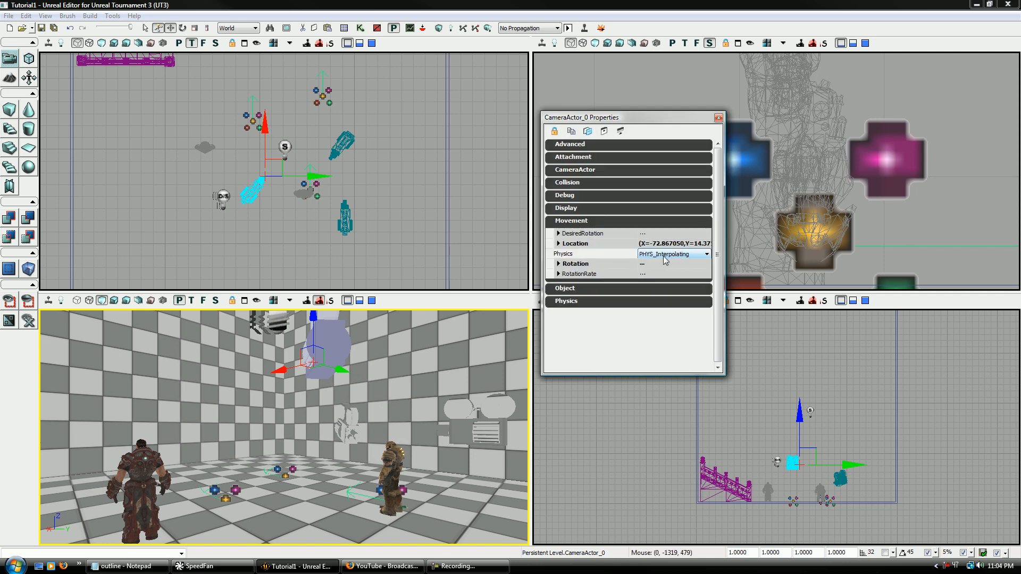
right_drag(374, 543, 373, 558)
click(404, 439)
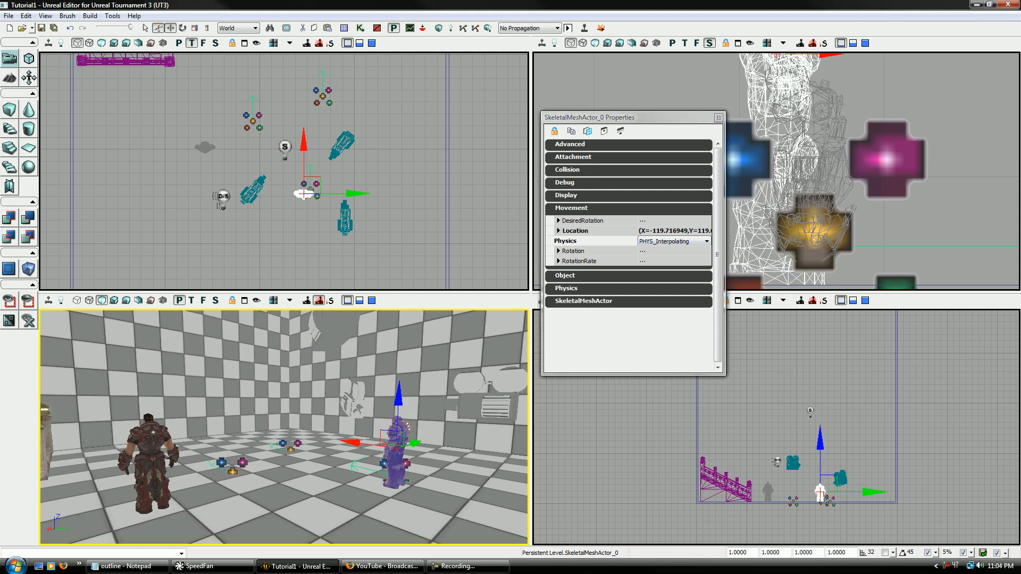
Inspect the Movement Physics setting of the staircase InterpActor and of the fire emitter beside the characters.
right_drag(404, 439, 271, 459)
click(272, 457)
drag(397, 473, 303, 503)
click(303, 480)
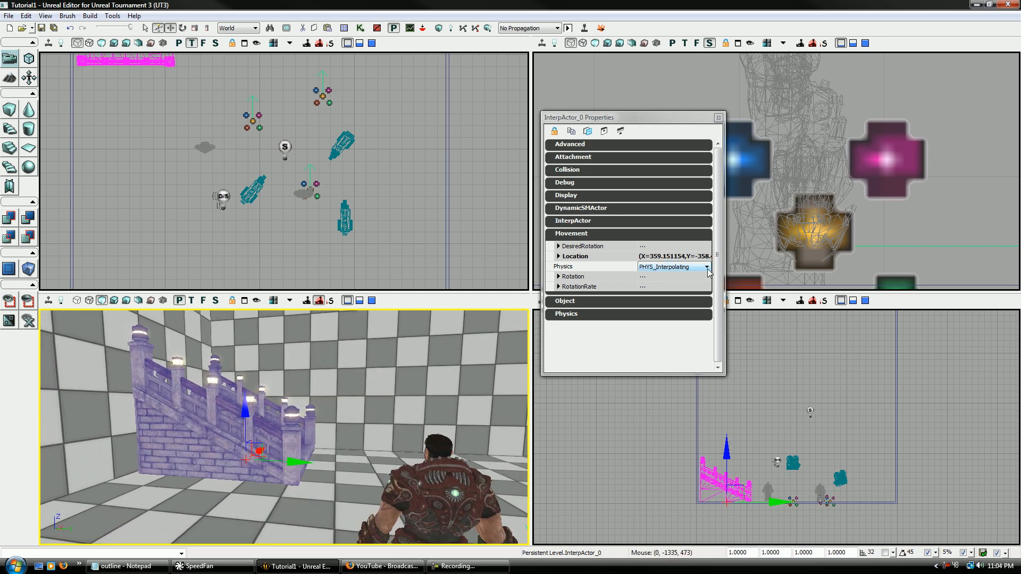
right_drag(412, 416, 448, 429)
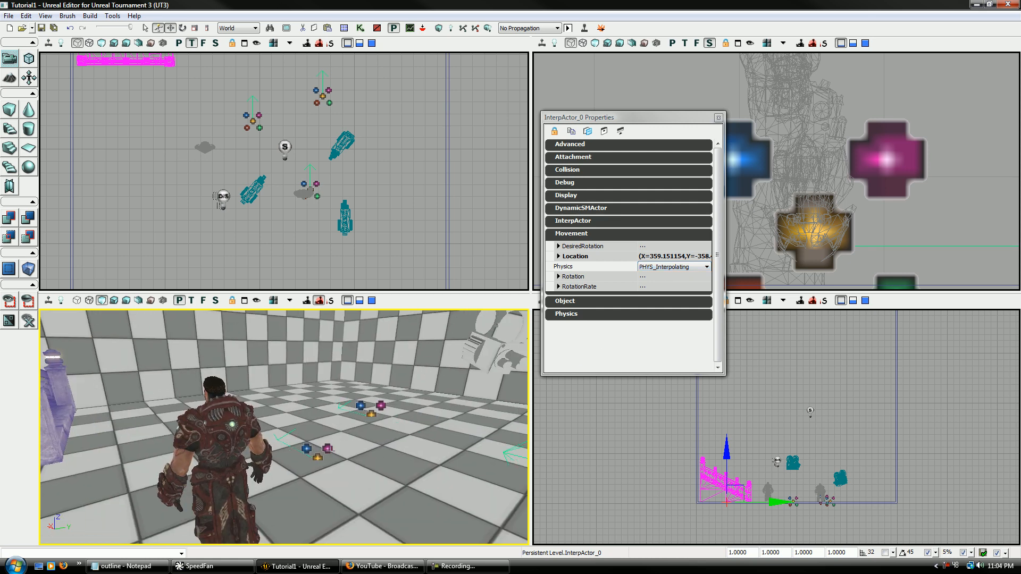
click(338, 451)
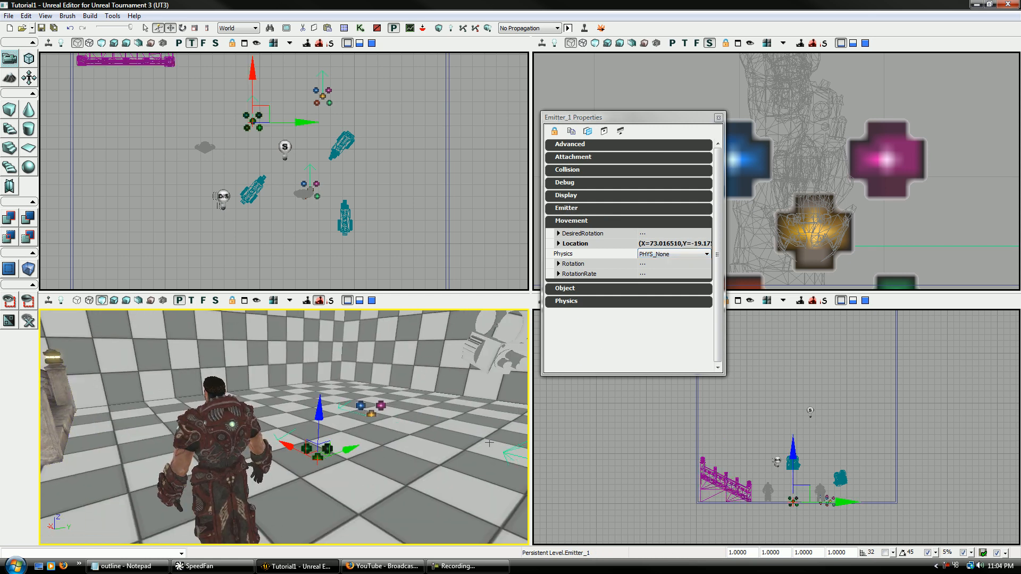
Open the Matinee sequence with the Explosion and Fire groups from Kismet and play it back.
click(360, 27)
drag(459, 167, 493, 273)
double_click(374, 140)
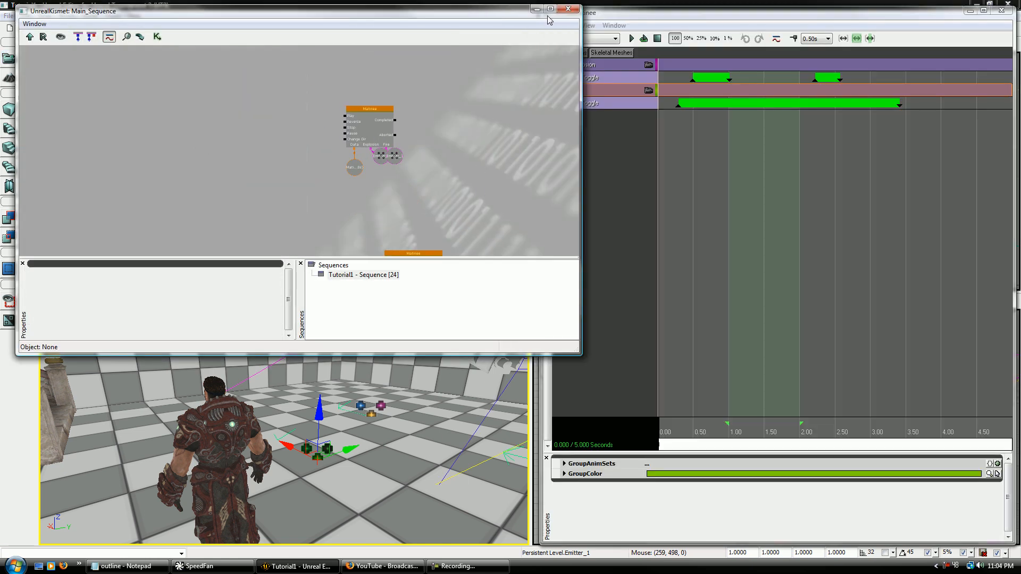
click(568, 9)
right_drag(284, 425, 284, 433)
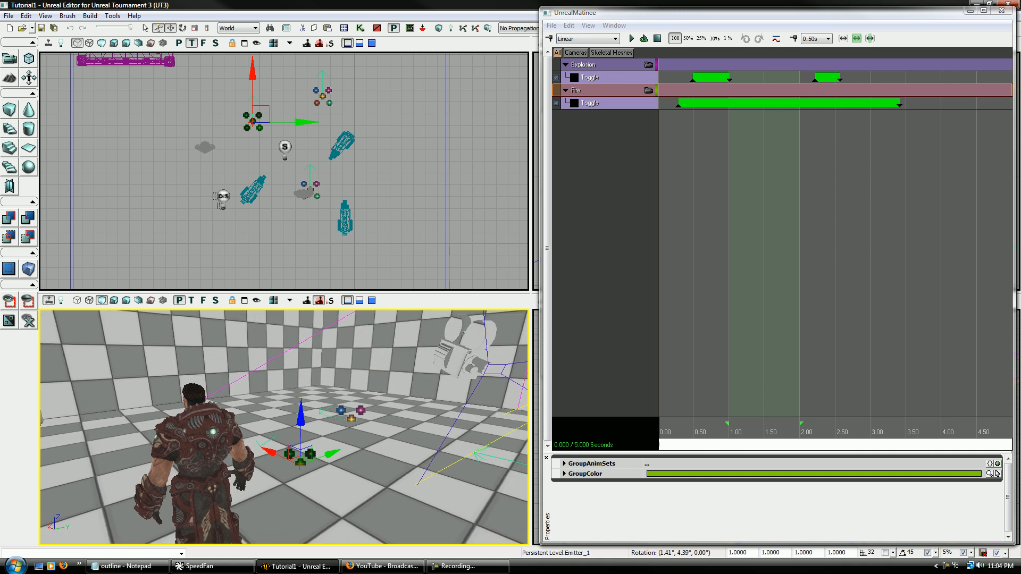
click(636, 437)
key(space)
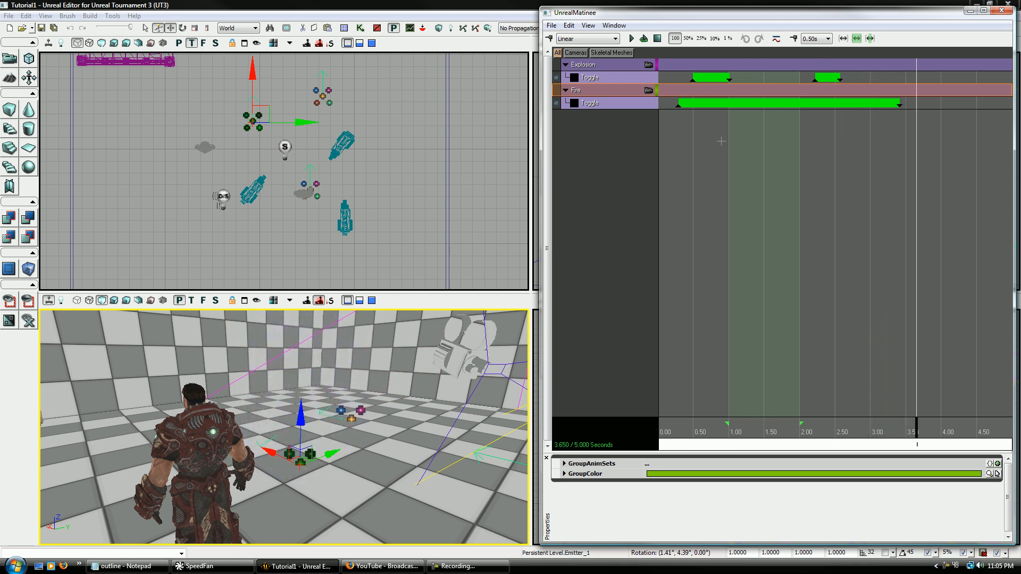
Add a Movement track to the Fire group with keys at 3.65 and about 4.75 seconds, moving the emitter across the floor at the second.
right_click(600, 92)
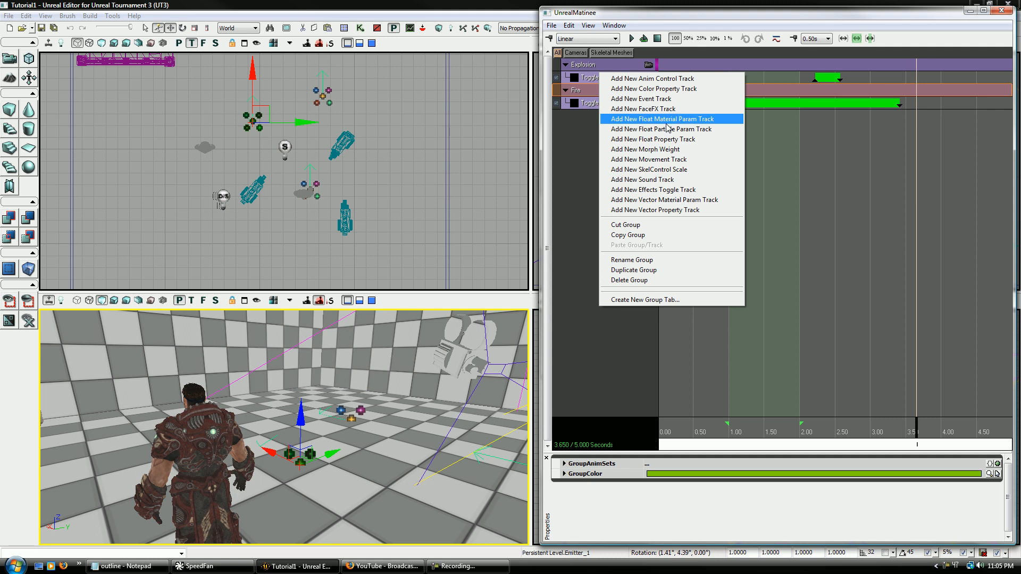
click(665, 159)
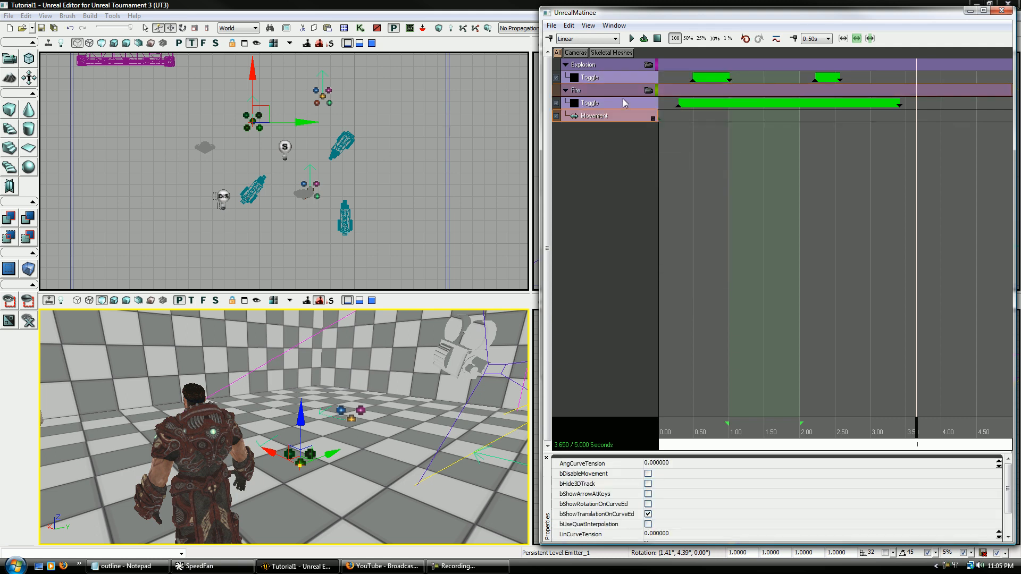
key(Return)
drag(934, 441, 995, 442)
key(Return)
drag(328, 454, 382, 431)
drag(1005, 432, 976, 434)
Close and reopen the Explosion and Fire Matinee sequence to check the emitter's movement setup for warnings.
click(1002, 11)
click(360, 29)
double_click(371, 139)
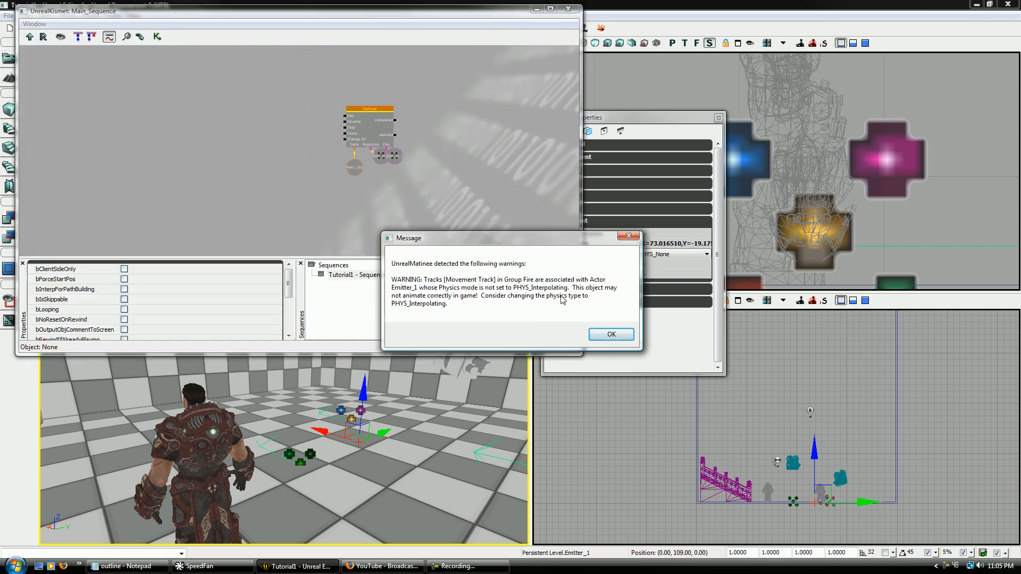
click(611, 333)
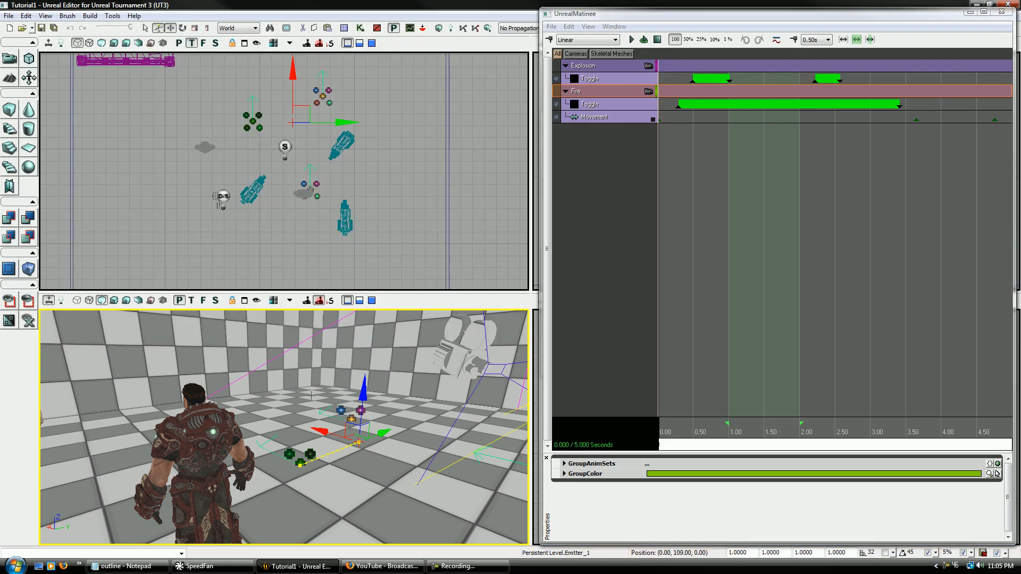
Set the Fire emitter's Movement Physics property to PHYS_Interpolating and close its properties.
double_click(301, 457)
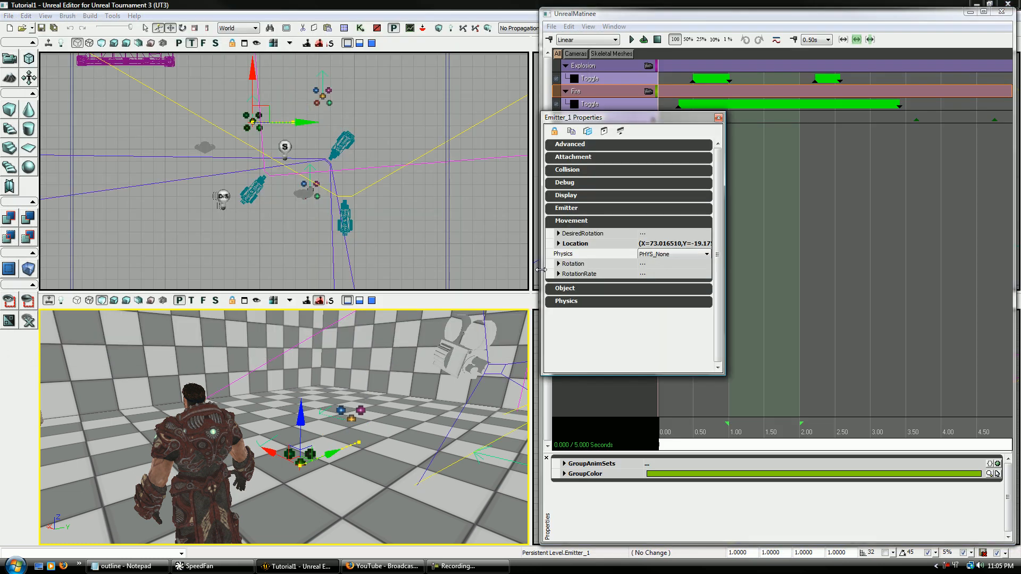
click(658, 250)
click(667, 311)
click(718, 117)
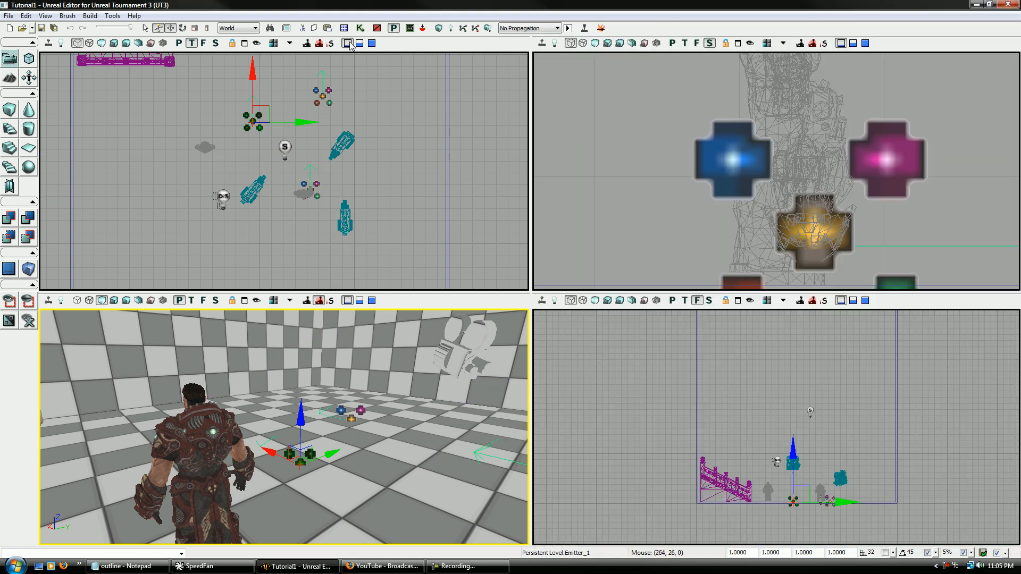
Reopen the Explosion and Fire Matinee sequence to recheck it for physics warnings, and close Kismet and Matinee.
click(360, 28)
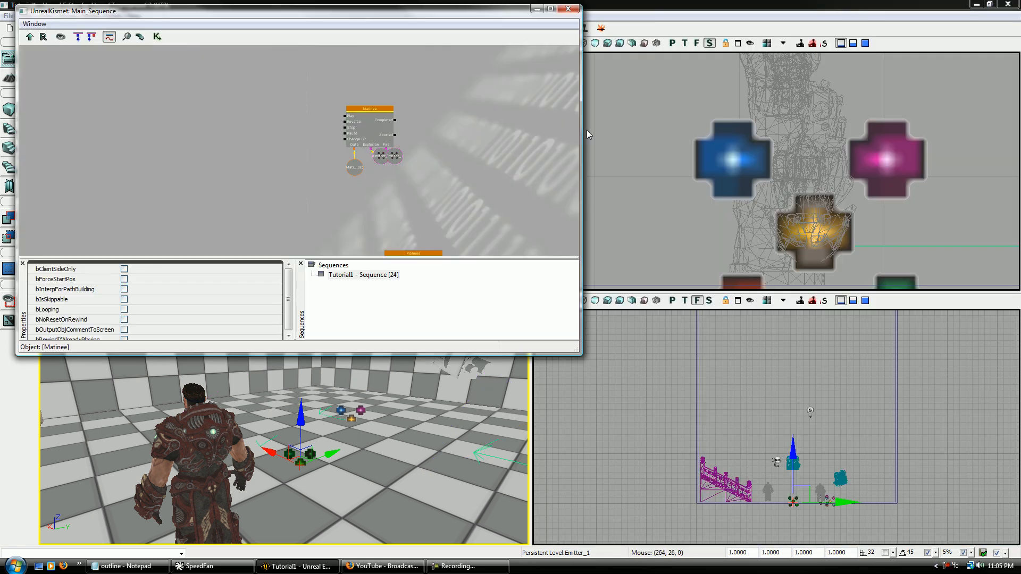
click(499, 12)
click(569, 9)
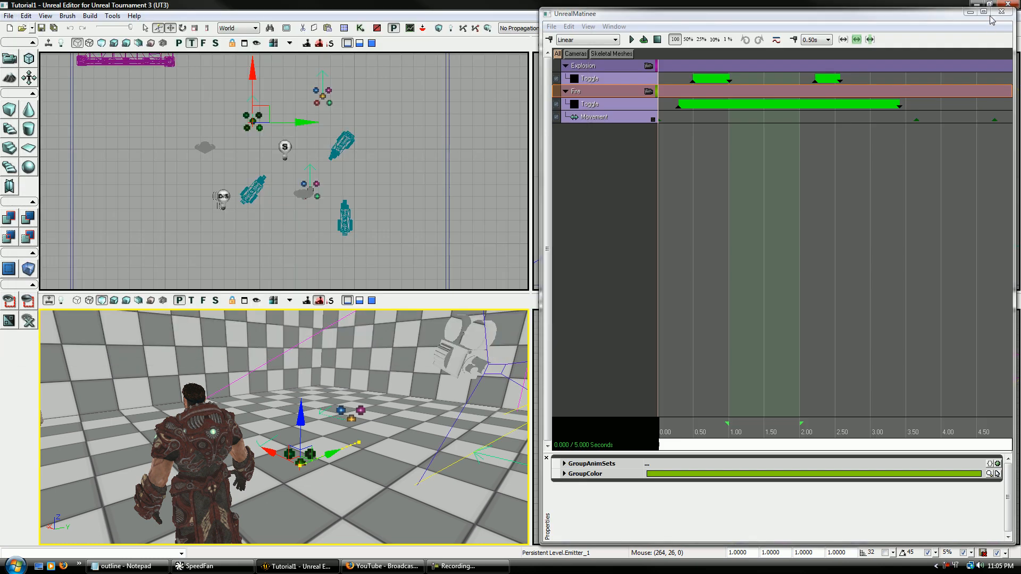
click(1001, 11)
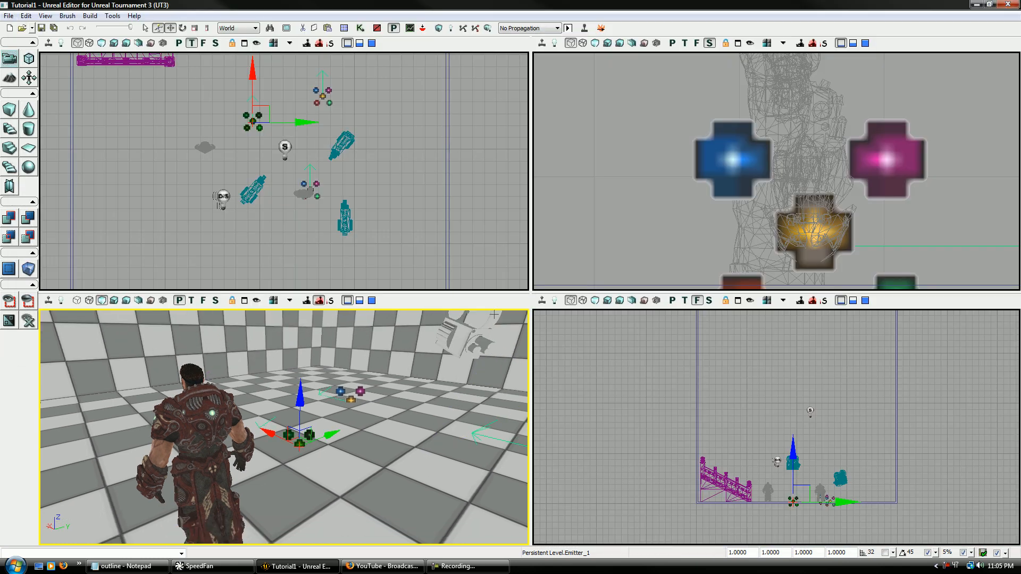
Open the CameraActor settings of the second camera's properties and move the properties window clear of the Matinee area.
double_click(494, 315)
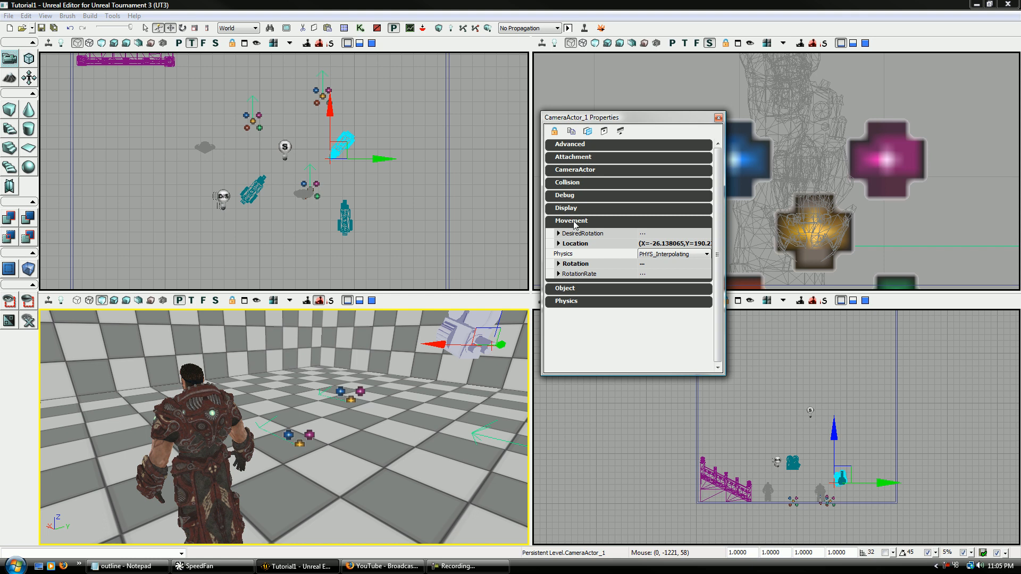
click(574, 221)
click(587, 171)
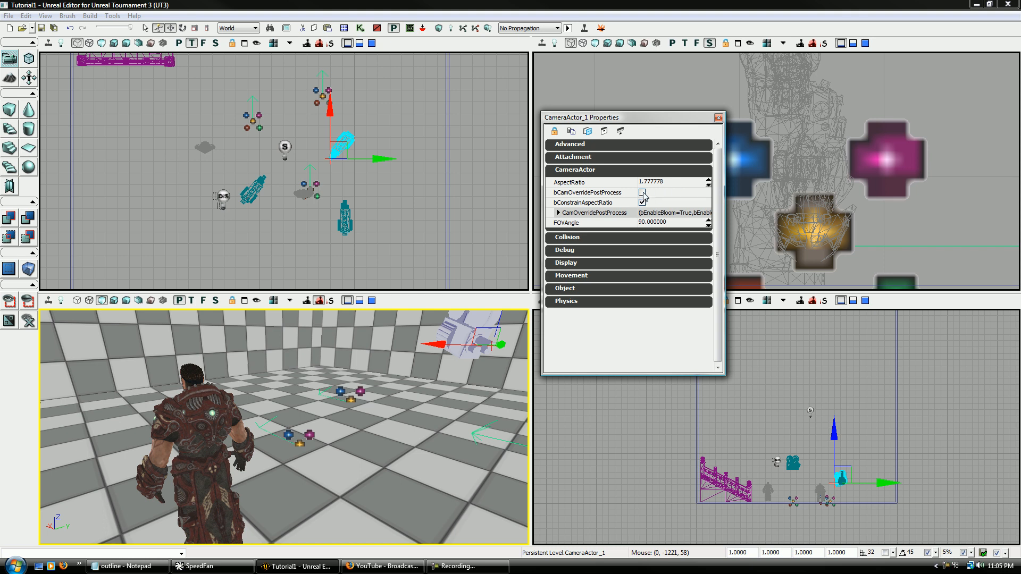
drag(630, 118, 157, 76)
Open the Matinee sequence containing the Director track and the three camera groups from Kismet, and close Kismet.
click(360, 28)
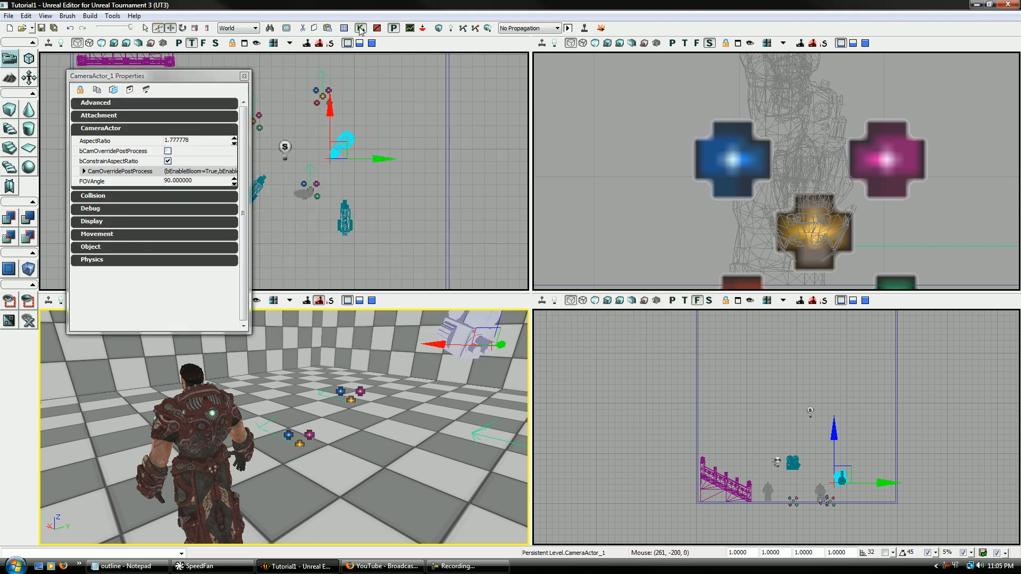
double_click(374, 126)
click(1009, 16)
drag(455, 309, 404, 163)
double_click(375, 123)
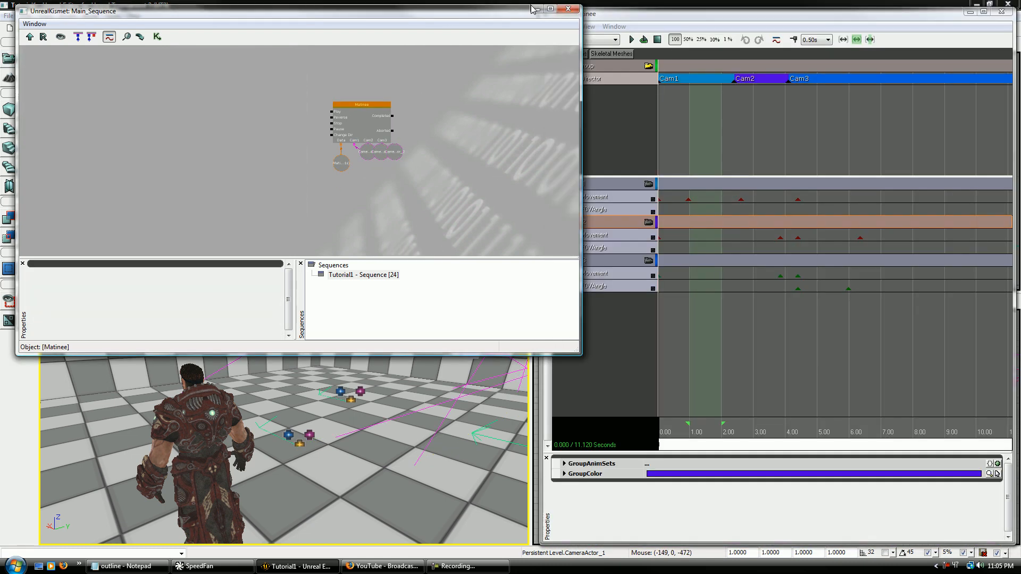
click(568, 9)
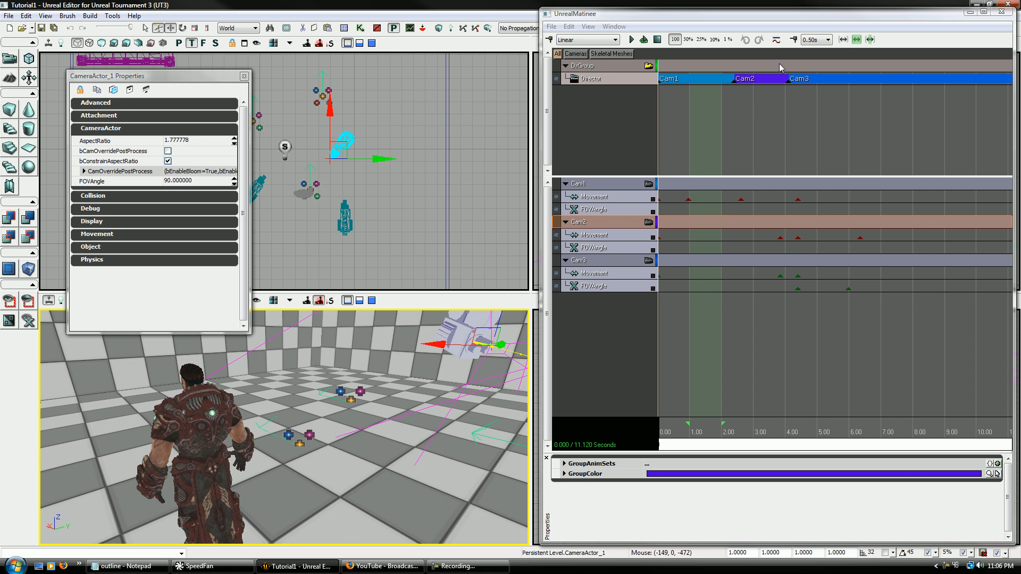
Go to the Cam2 cut at 2.40 seconds, select Cam2's Movement track and enable bCamOverridePostProcess on its camera.
click(734, 80)
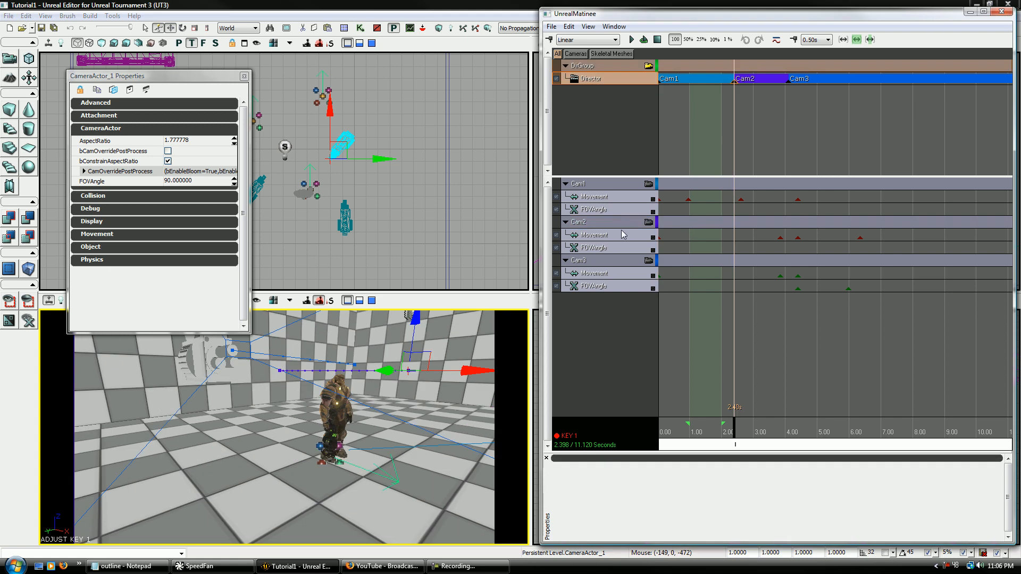
click(624, 235)
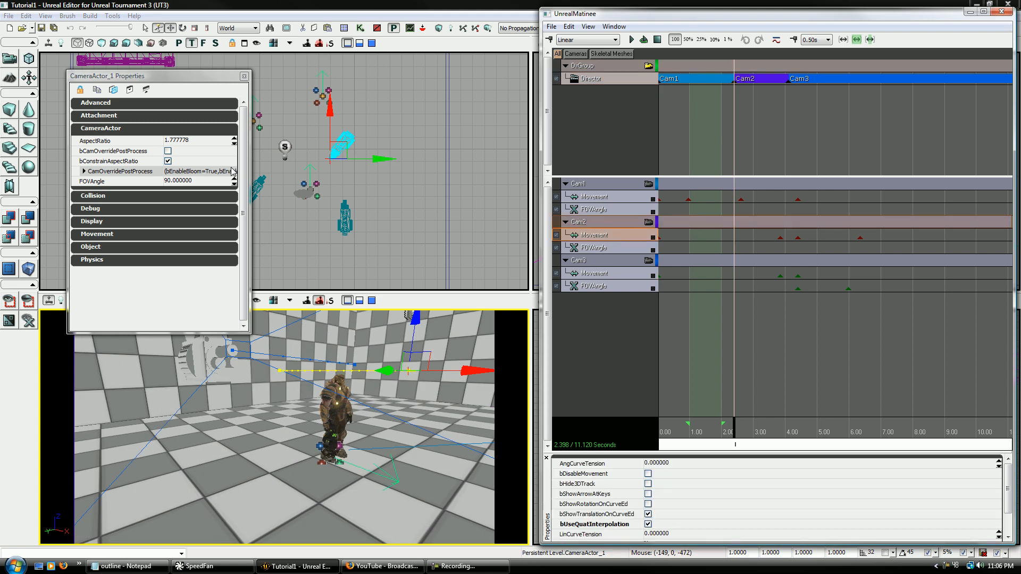
click(168, 151)
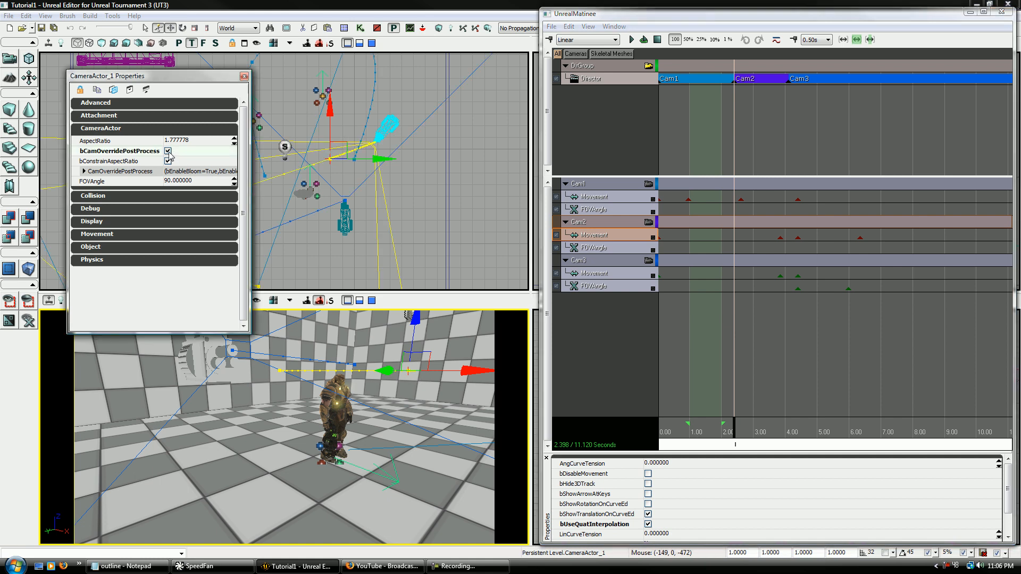
Expand the camera's CamOverridePostProcess settings and enable bEnableDOF.
double_click(128, 171)
scroll(197, 214, down, 6)
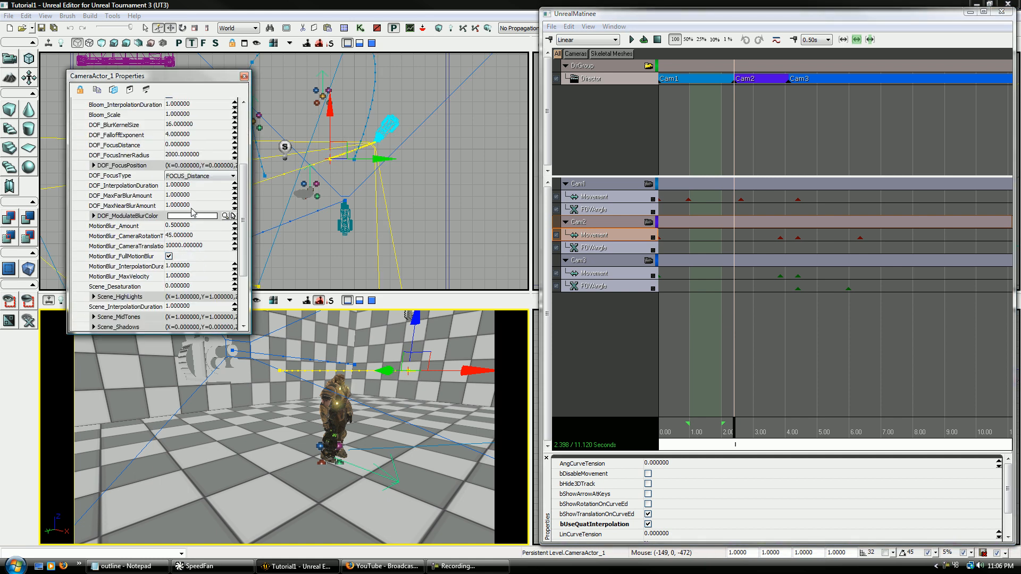
scroll(196, 213, up, 4)
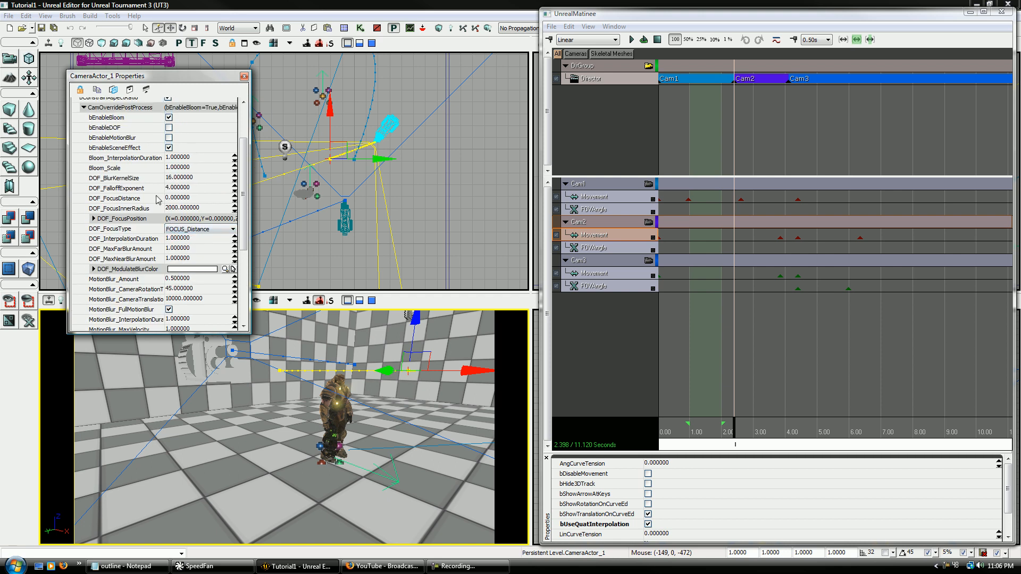
click(168, 128)
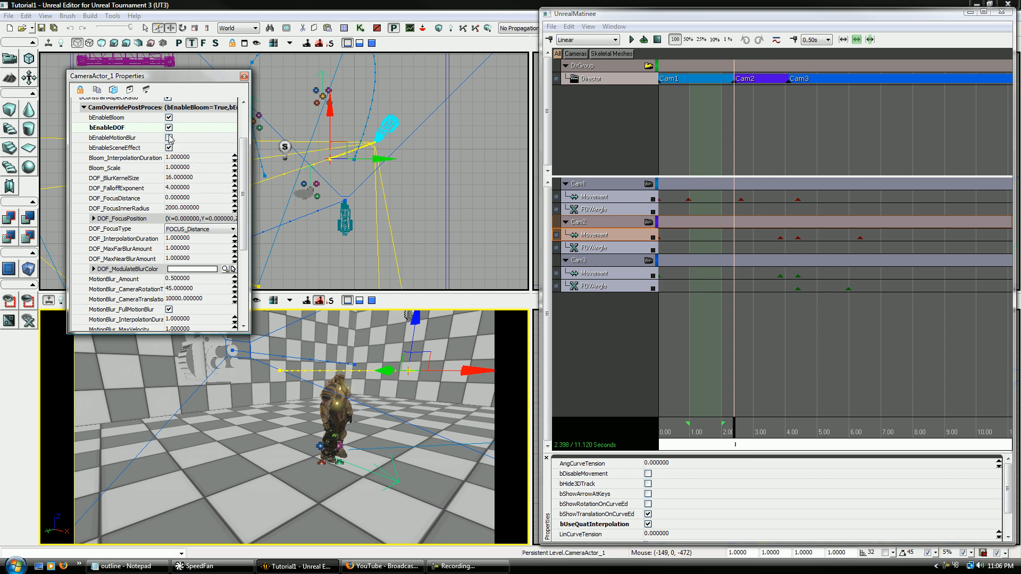
Enable bEnableMotionBlur in the camera's CamOverridePostProcess settings and bring the armoured character close up in the perspective view.
click(168, 138)
click(169, 148)
drag(350, 440, 349, 392)
right_drag(344, 450, 303, 367)
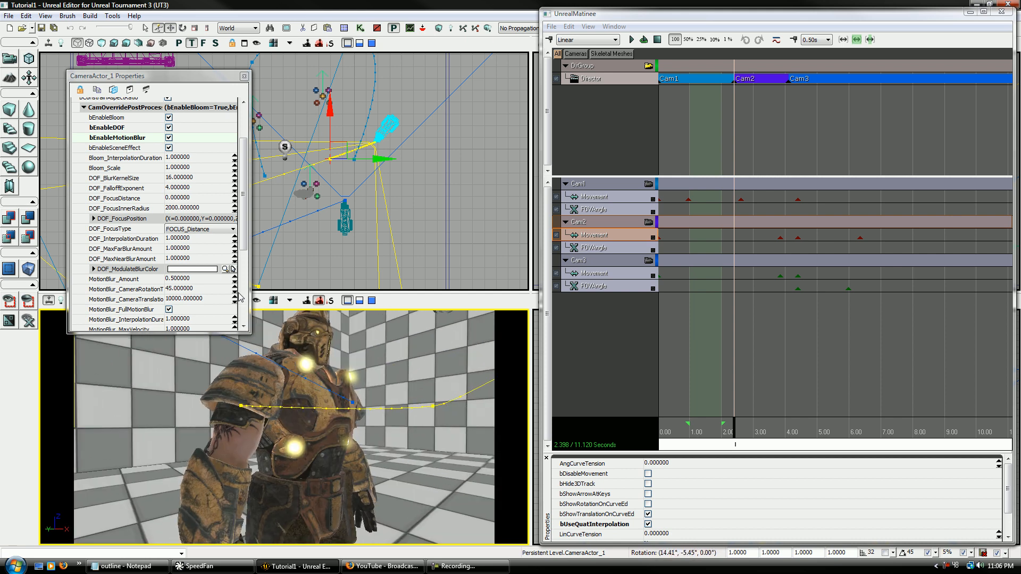
Switch the perspective viewport to lit shading, moving the camera's properties window out of the way.
drag(204, 79, 164, 31)
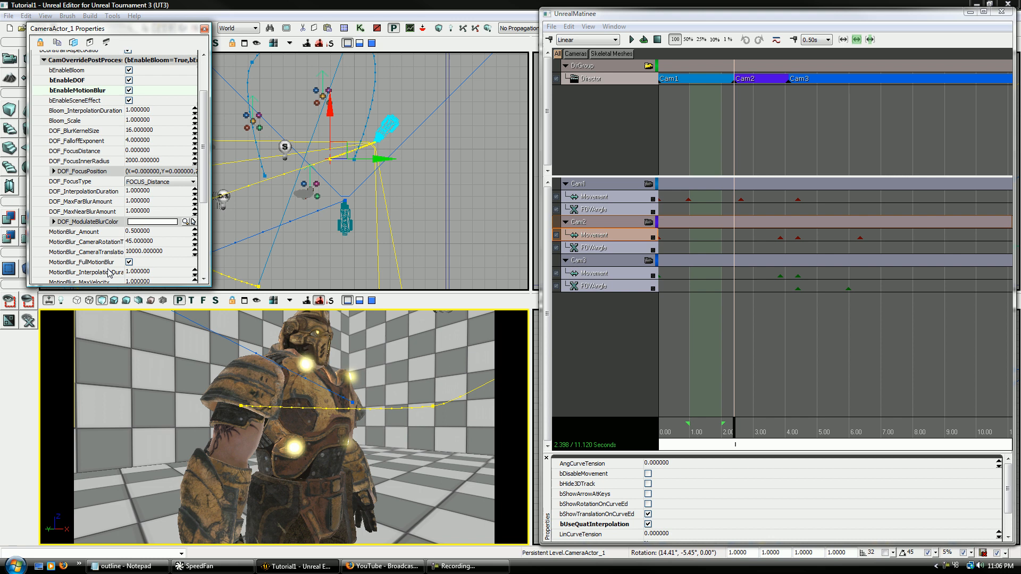
click(115, 301)
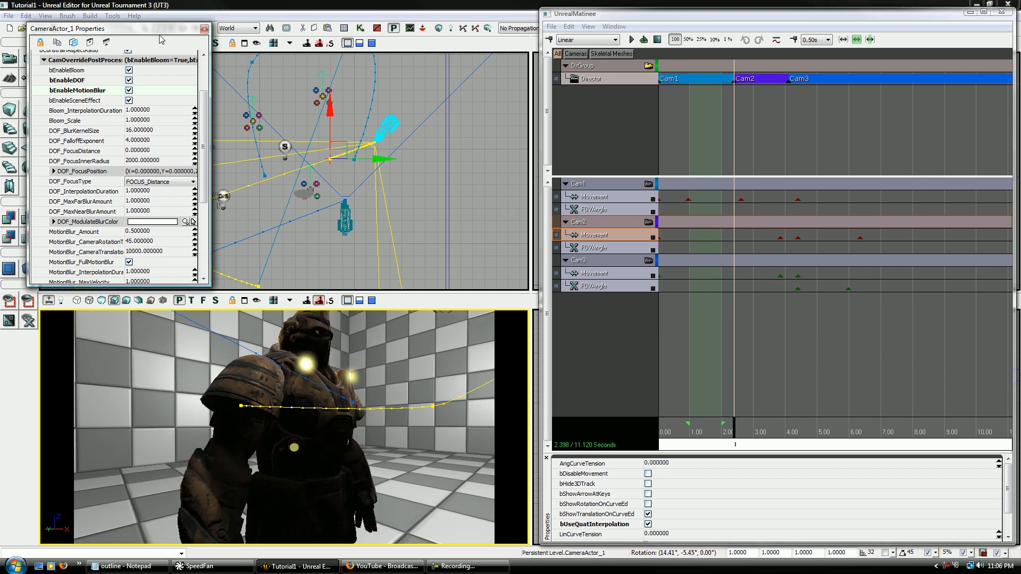
drag(158, 33, 181, 115)
Try a Bloom_Scale of 10 on the camera and set it back to 1.
click(190, 195)
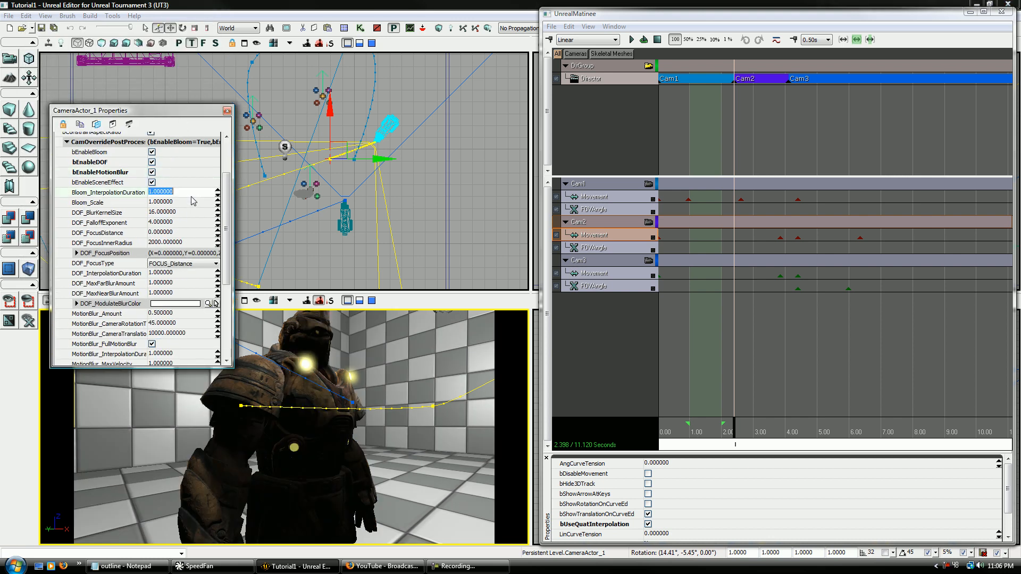
key(Tab)
text(5)
key(Return)
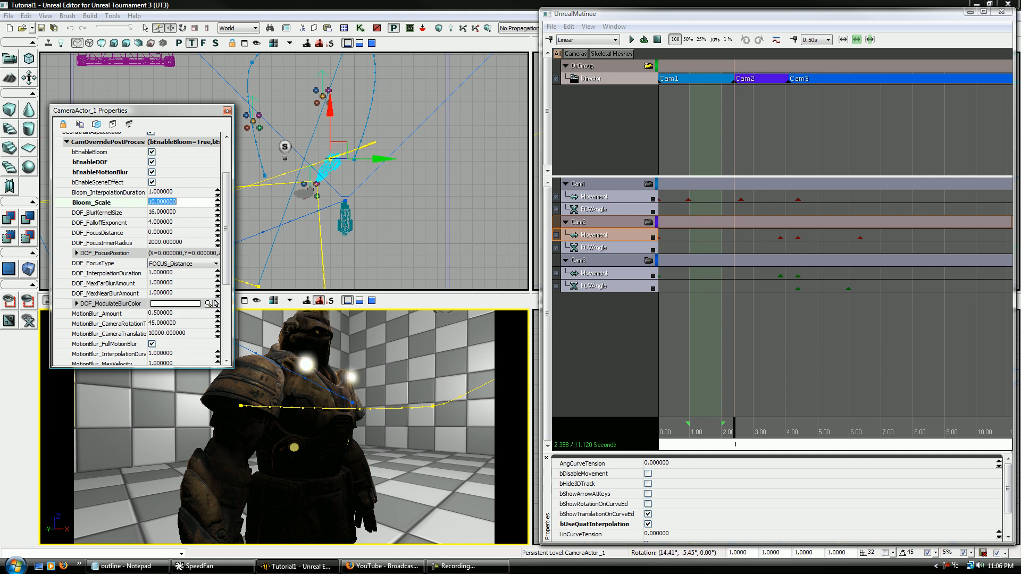
text(1)
key(Tab)
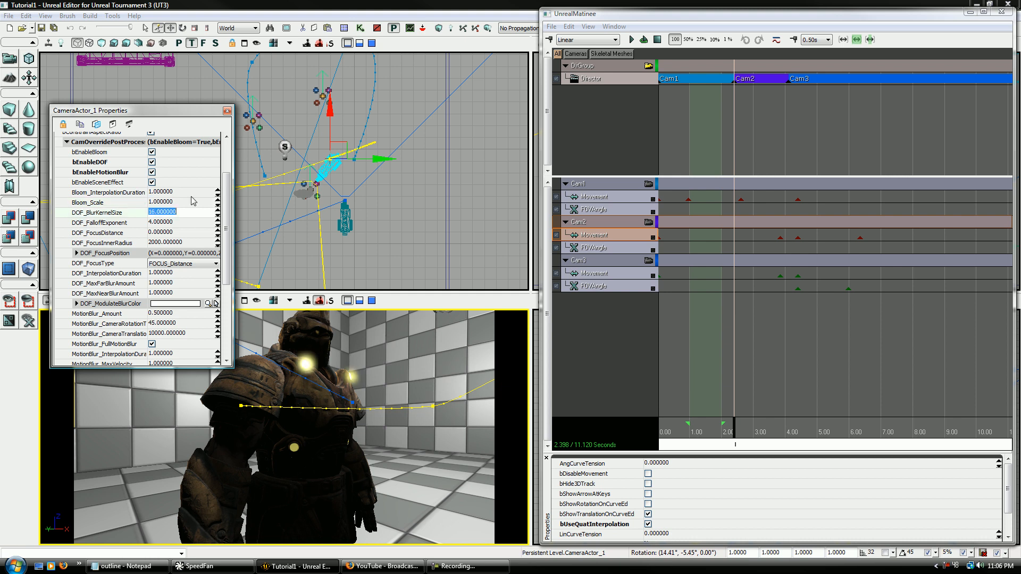
Try a DOF_FalloffExponent of 1 on the camera and set it to 10.
key(Tab)
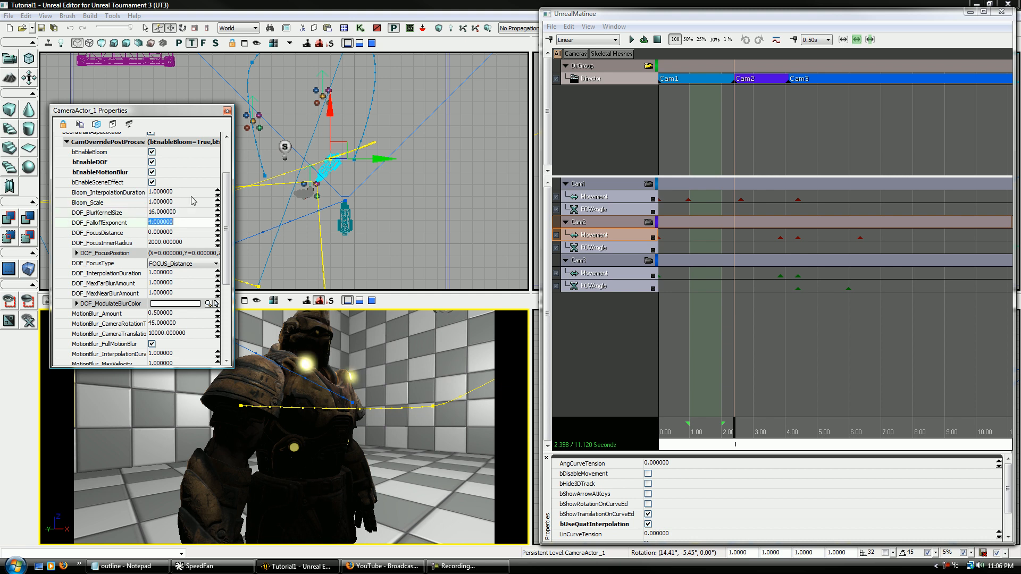
text(1)
key(Return)
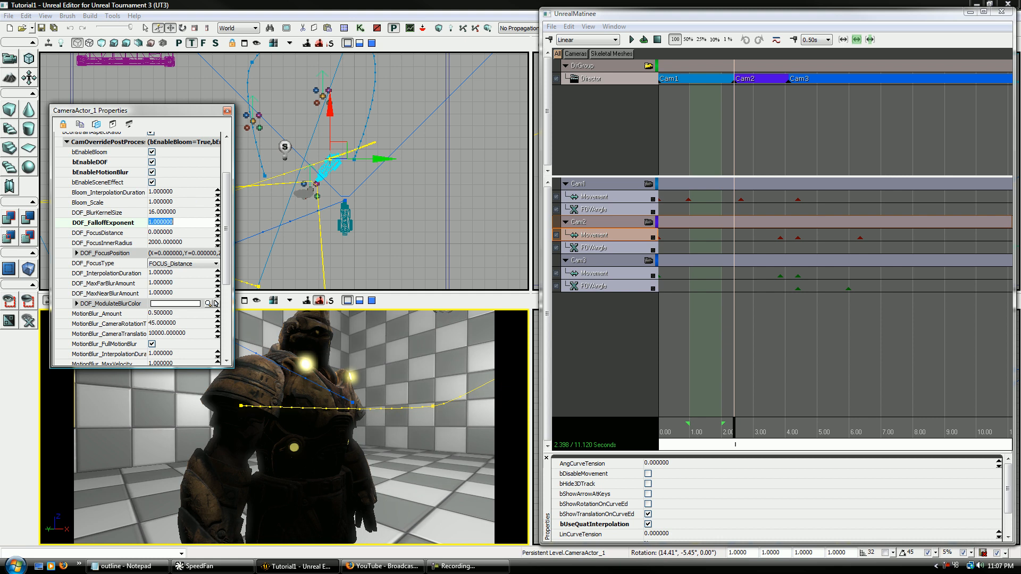
text(10)
key(Tab)
key(Tab)
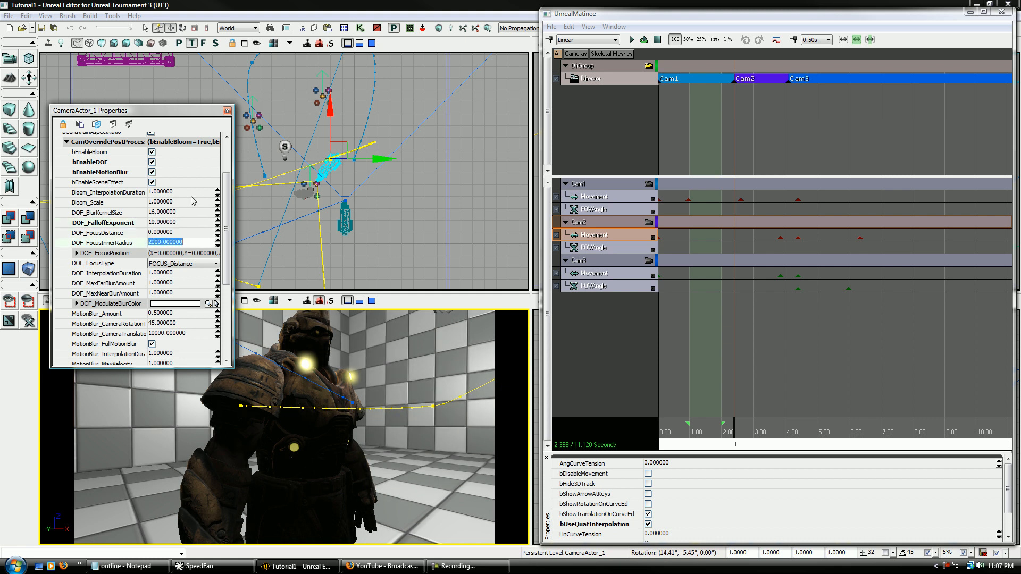
Edit the channel values of the camera's DOF_ModulateBlurColor to make the blur colour red.
scroll(192, 200, down, 5)
scroll(185, 226, down, 1)
click(186, 216)
scroll(188, 257, down, 3)
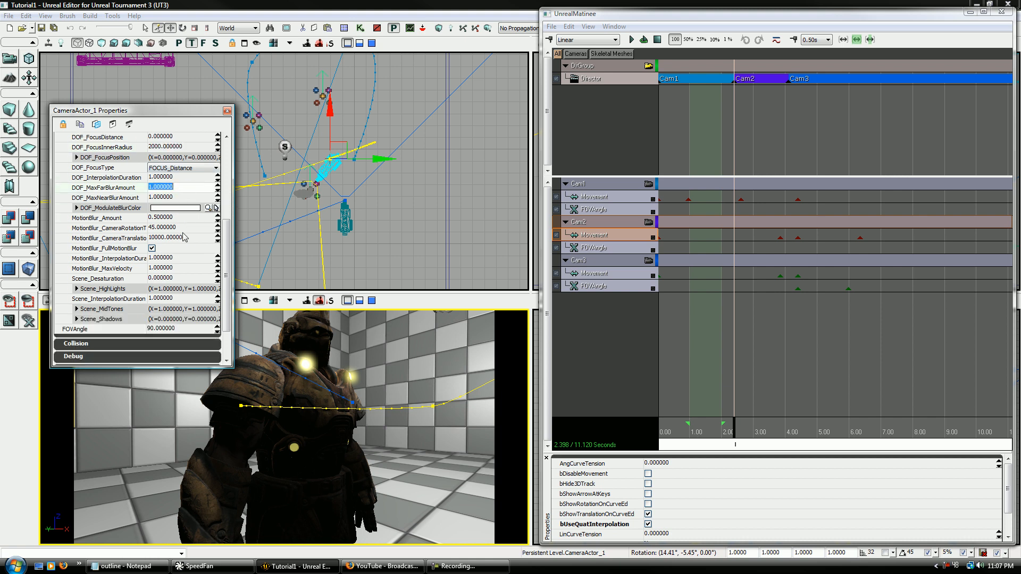
double_click(138, 207)
click(176, 218)
text(10)
key(Return)
click(176, 227)
text(2)
click(176, 238)
text(1)
click(173, 224)
double_click(122, 208)
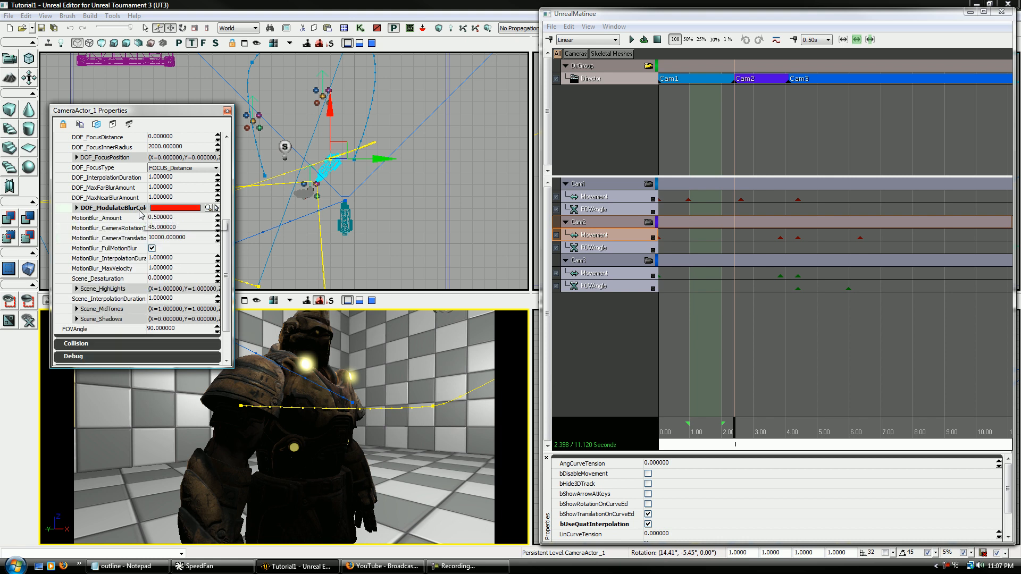
Set the camera's Scene_HighLights to X 2, Y 3 and Z 5.
click(126, 259)
scroll(128, 264, down, 2)
double_click(106, 246)
click(170, 256)
text(2)
key(Return)
click(171, 265)
text(3)
key(Return)
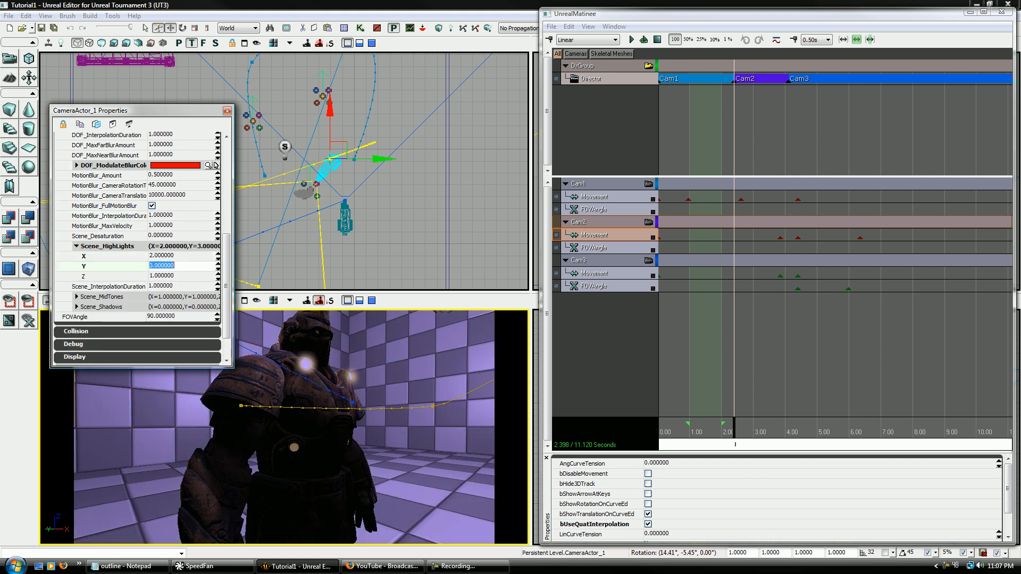
key(Tab)
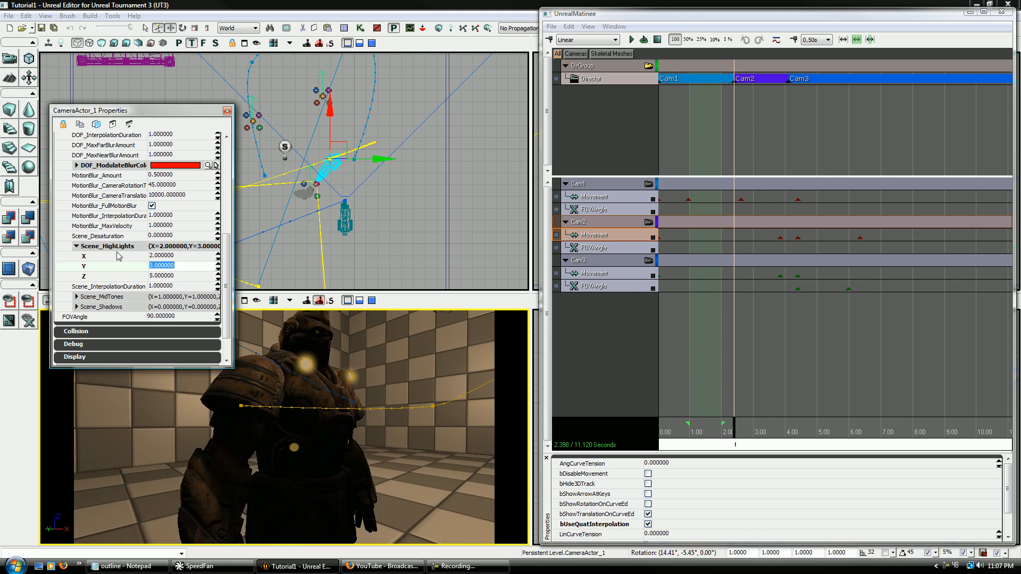
double_click(118, 246)
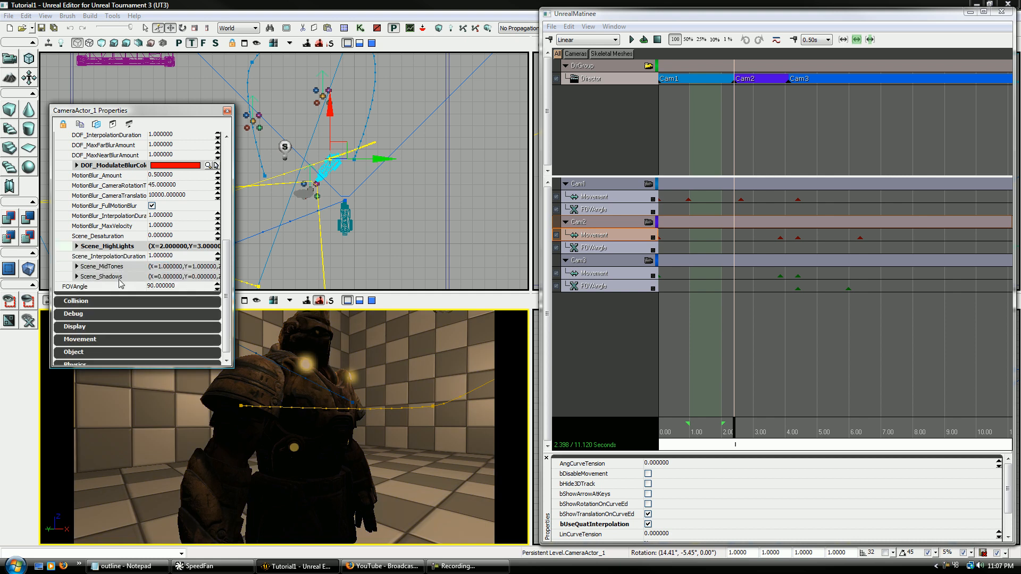
Set the camera's Scene_Desaturation to 1, check the character in the perspective view and close the properties window.
click(184, 257)
click(184, 286)
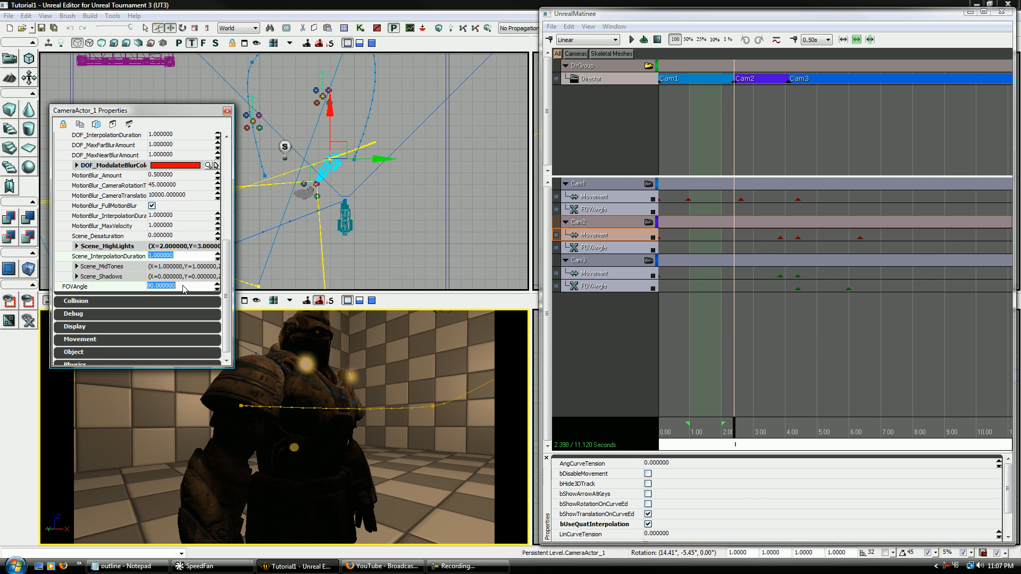
click(187, 237)
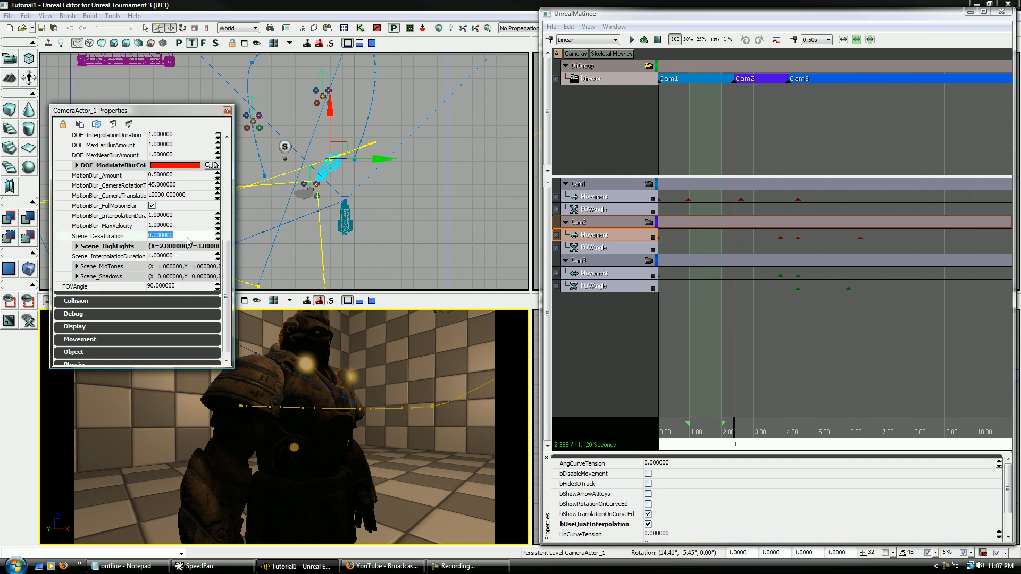
text(1)
key(Return)
drag(273, 335, 330, 427)
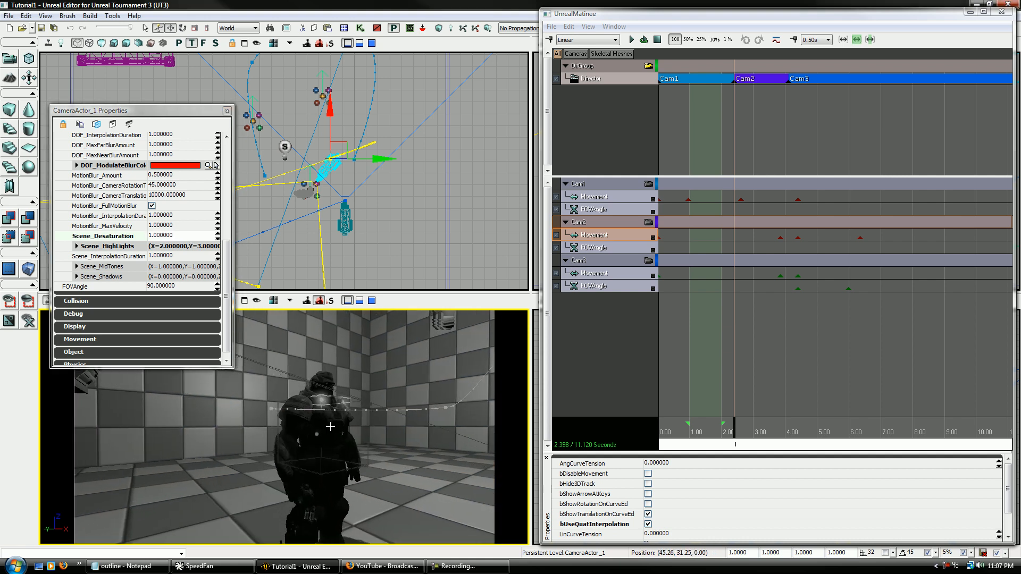
click(227, 110)
Examine which properties are offered for a new Vector Property track on the Cam2 group.
click(616, 222)
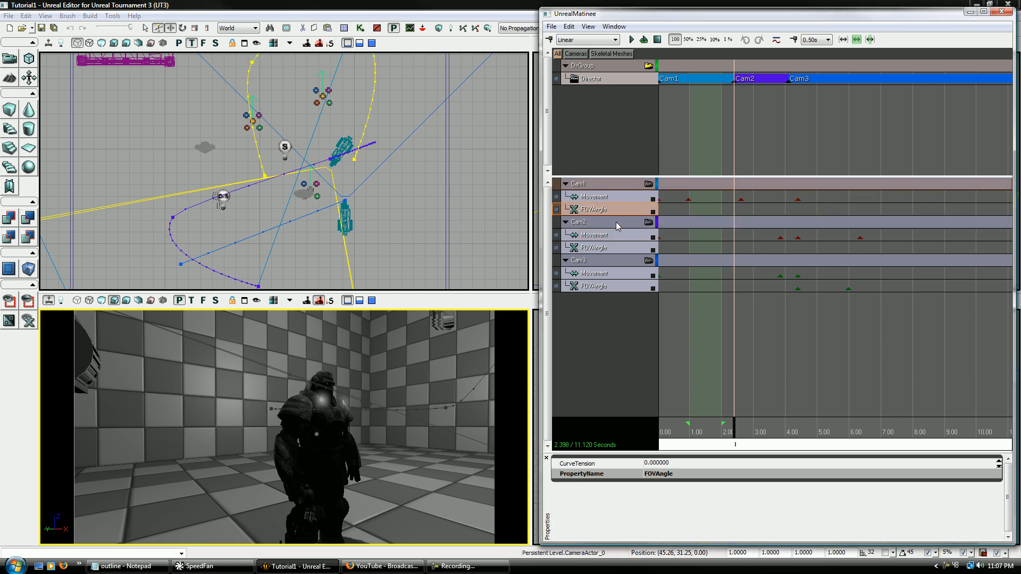
right_click(615, 221)
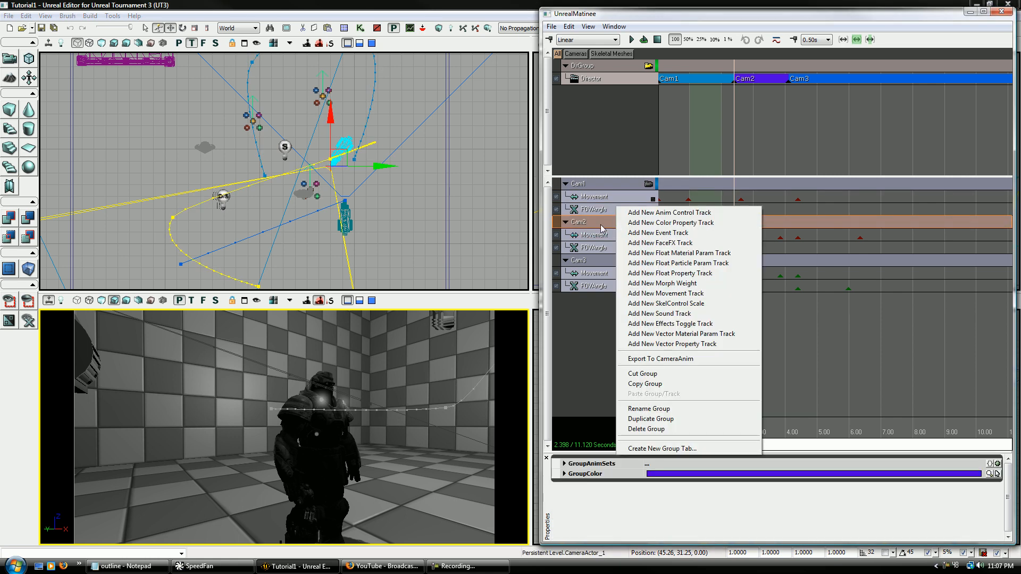
click(713, 344)
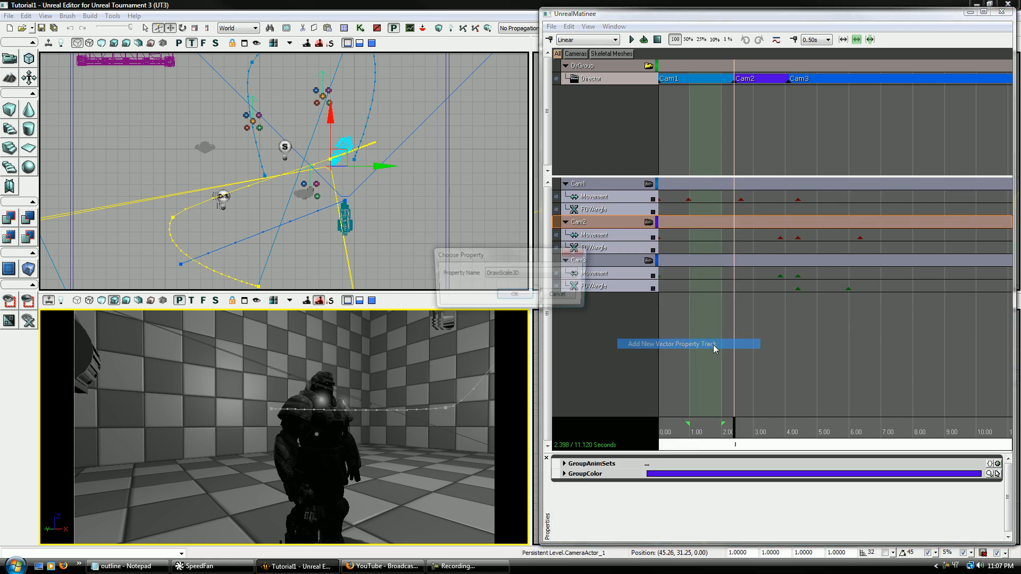
click(544, 273)
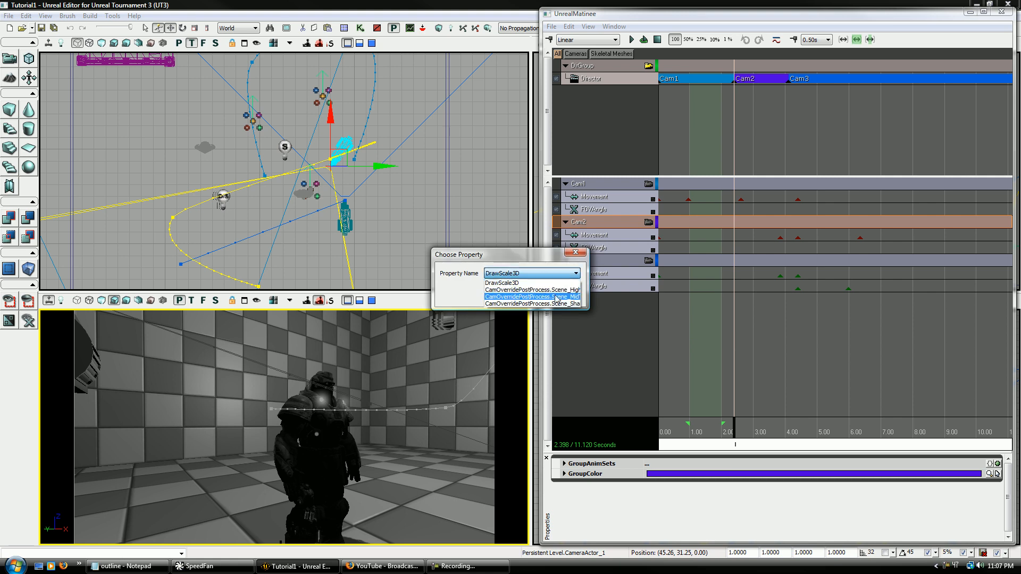
click(564, 283)
drag(588, 276, 678, 274)
click(638, 273)
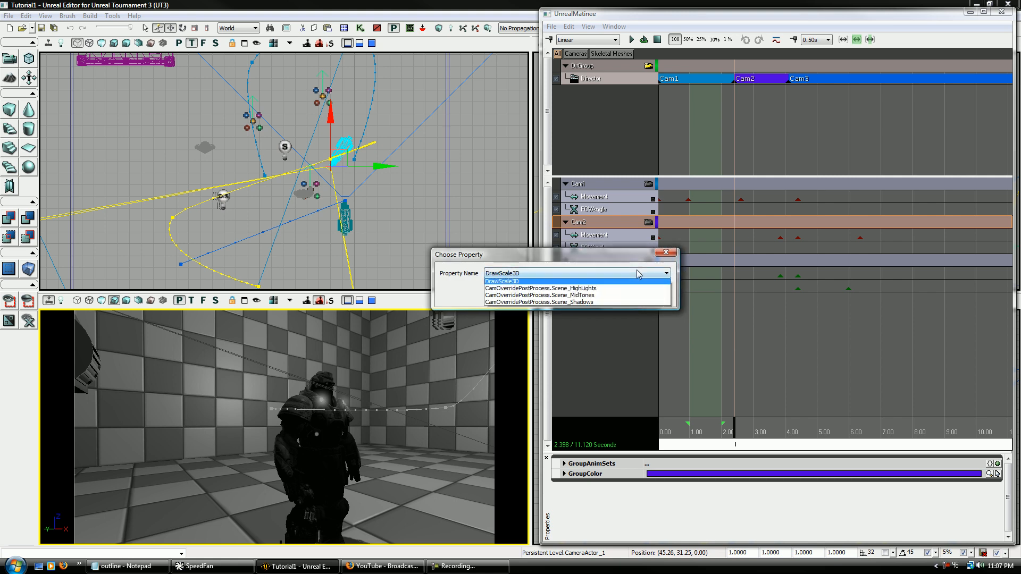
click(609, 283)
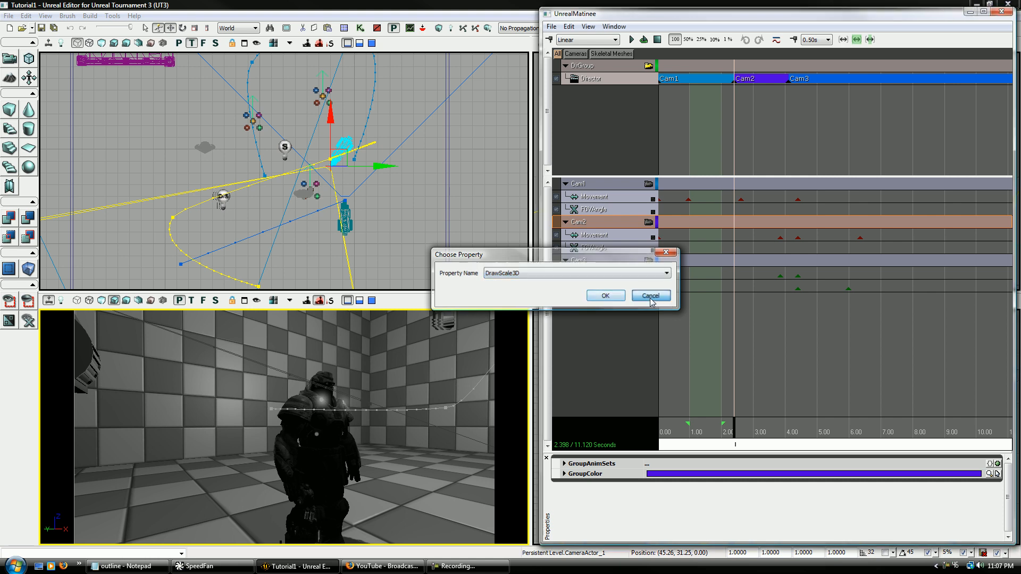
click(605, 295)
click(618, 237)
click(612, 220)
Add a Float Property track for CamOverridePostProcess.Scene_Desaturation to the Cam2 group and add a key at 2.40 seconds.
right_click(605, 222)
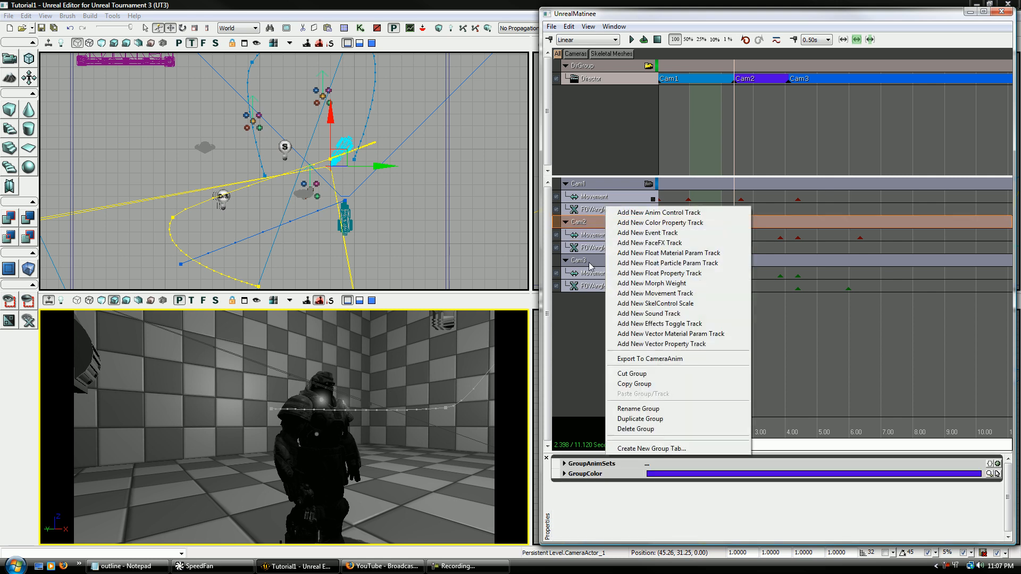
click(709, 275)
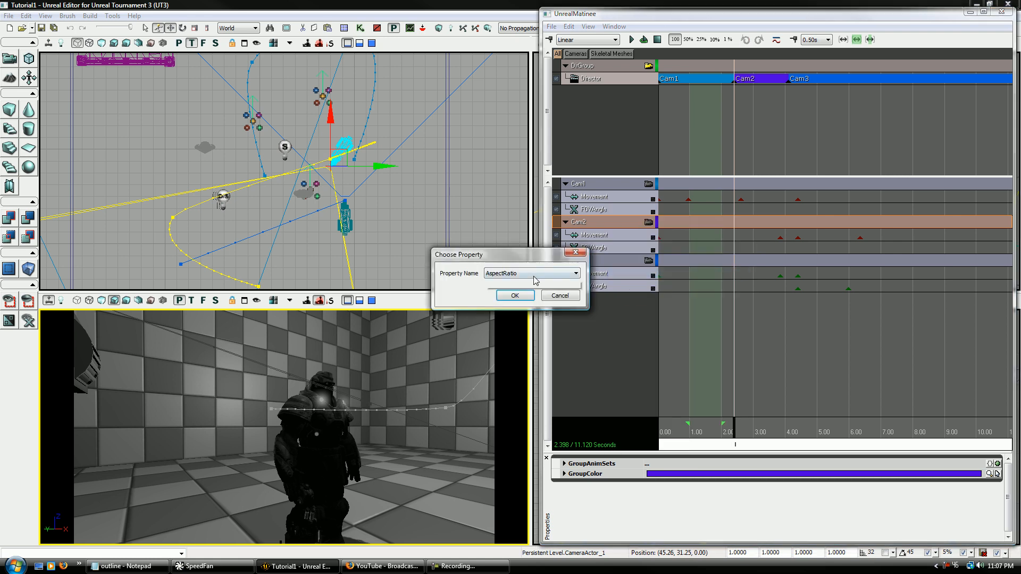
click(575, 274)
click(577, 282)
drag(588, 282, 925, 282)
click(786, 274)
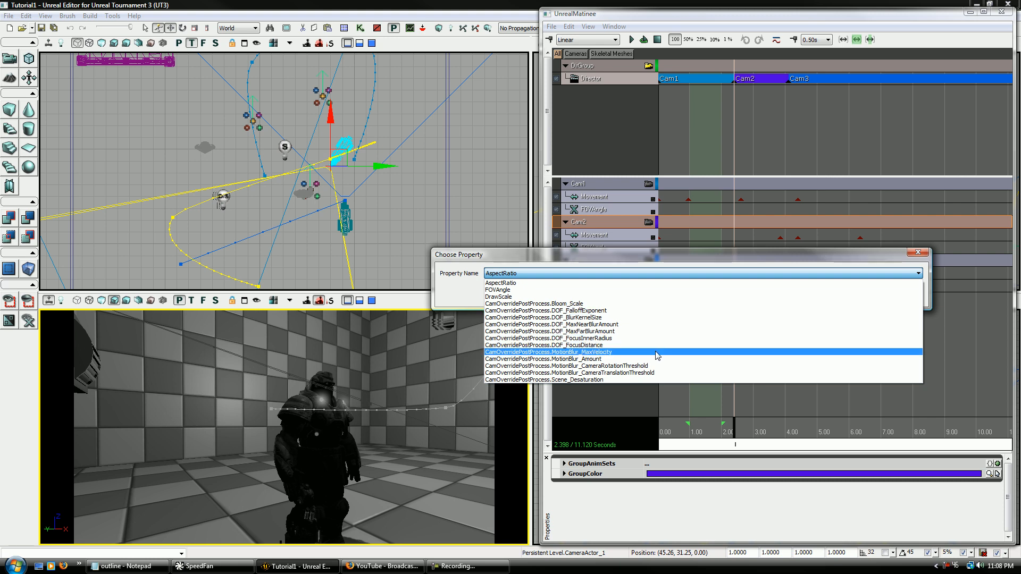
click(650, 380)
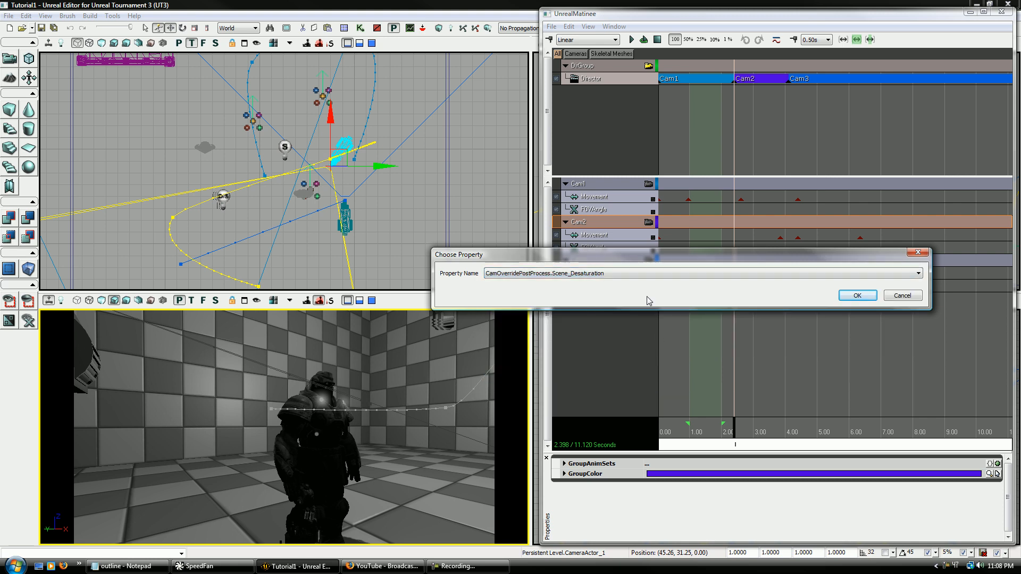
click(857, 295)
key(Return)
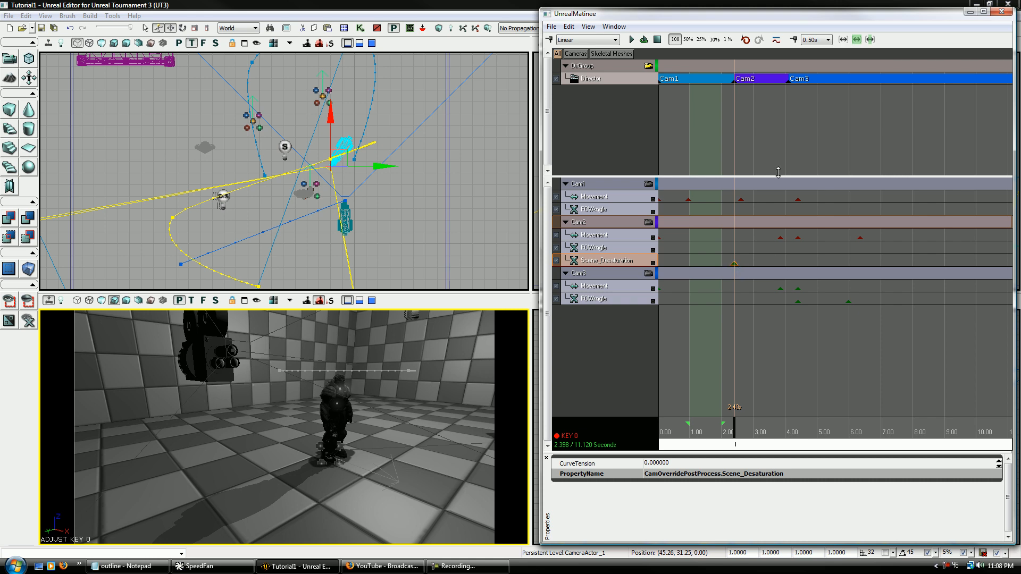
Add a second Scene_Desaturation key at the Cam3 cut at 4.10 seconds, edit its value and scrub through Cam2's shot.
click(788, 79)
click(632, 261)
key(Return)
right_click(788, 265)
click(800, 276)
text(1)
key(Return)
drag(719, 430, 784, 427)
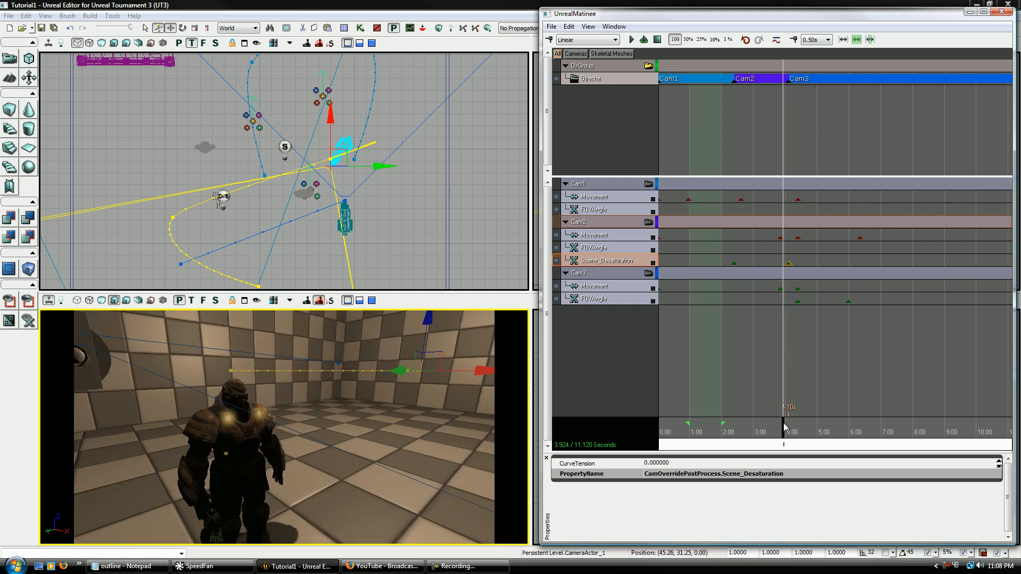
click(788, 262)
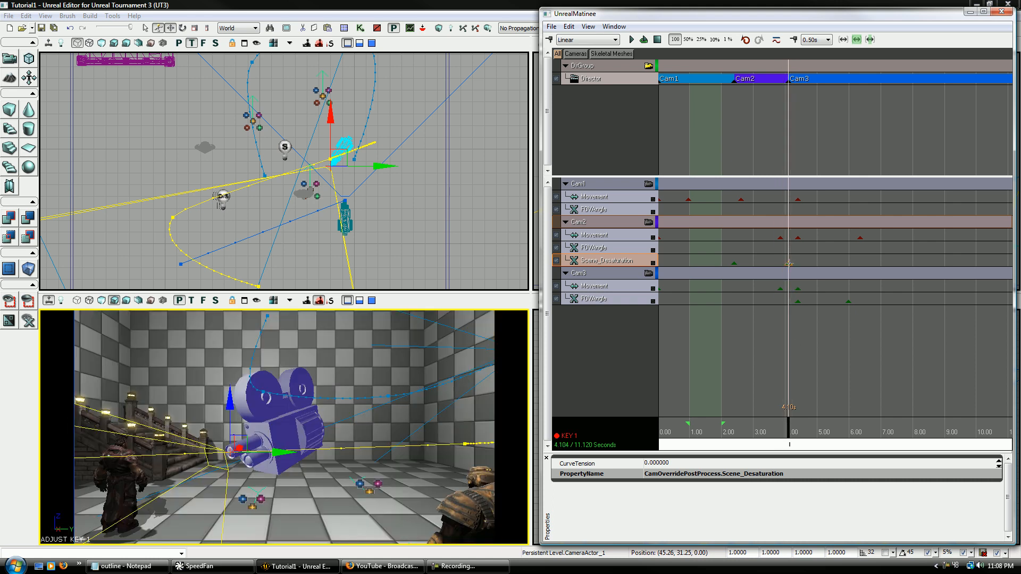
right_click(789, 263)
click(801, 277)
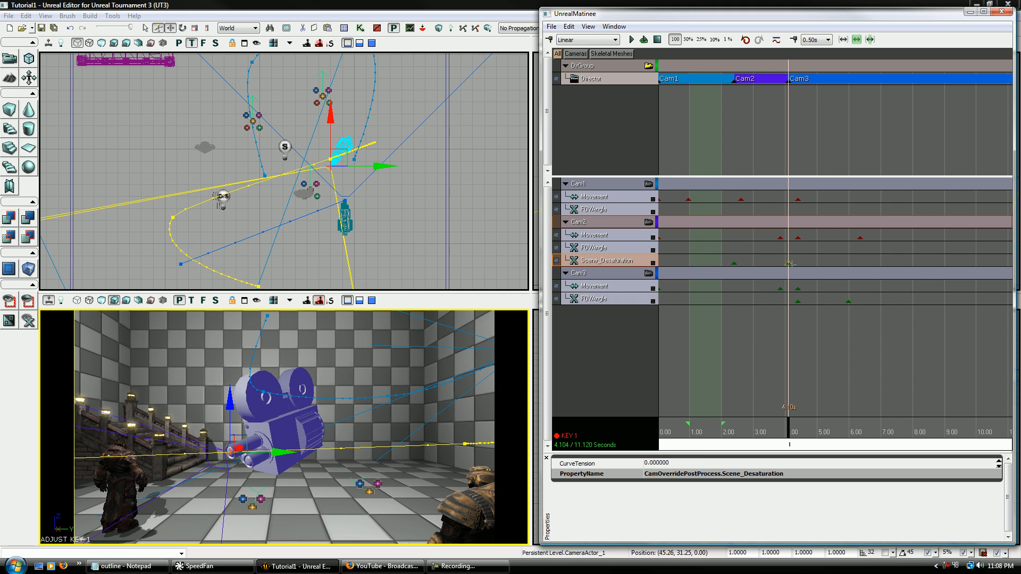
right_click(624, 224)
click(688, 278)
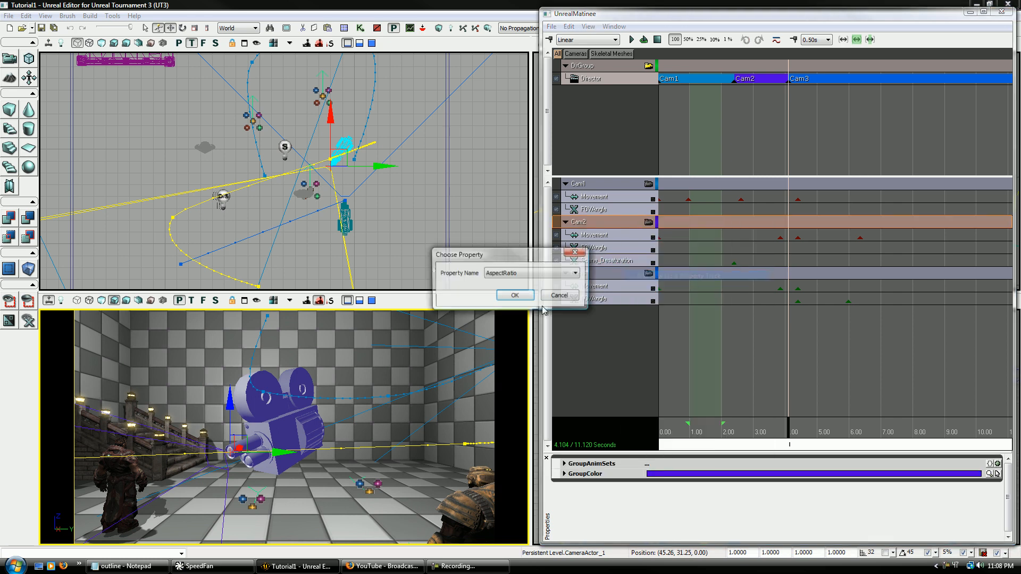
click(576, 273)
click(576, 274)
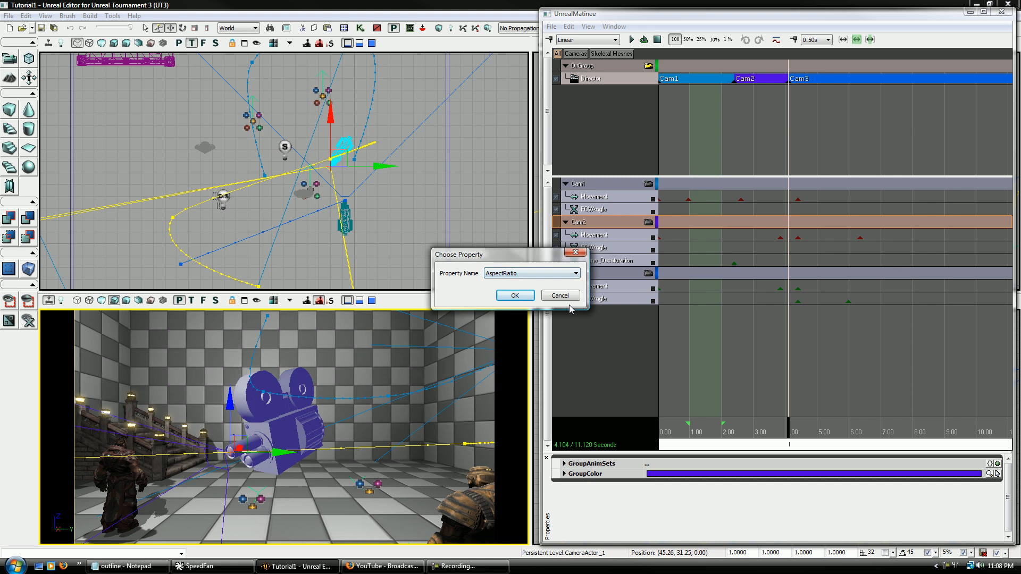
click(567, 296)
Try adding a Float Material Param track to the Cam2 group and delete it again.
right_click(633, 225)
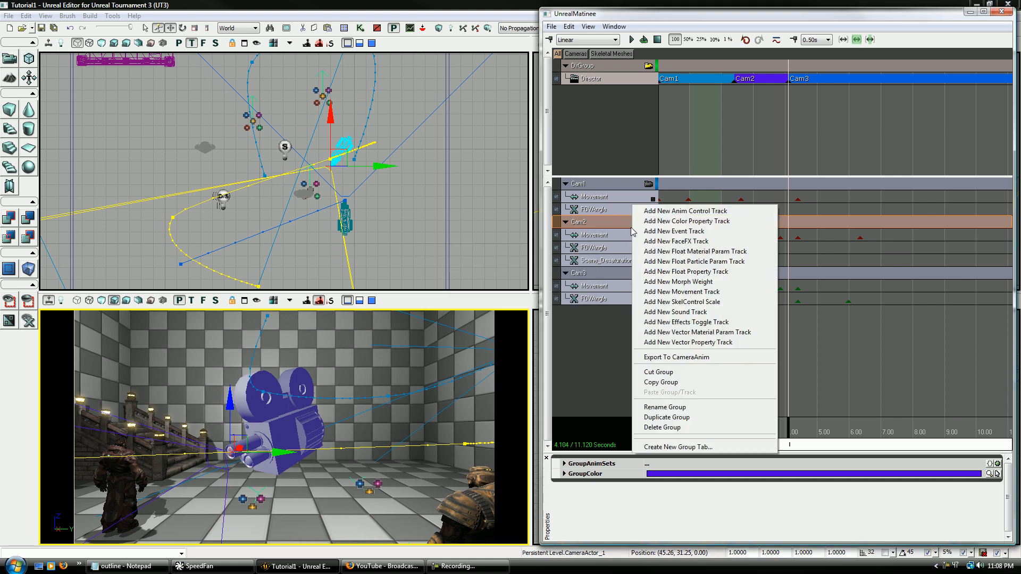
click(692, 251)
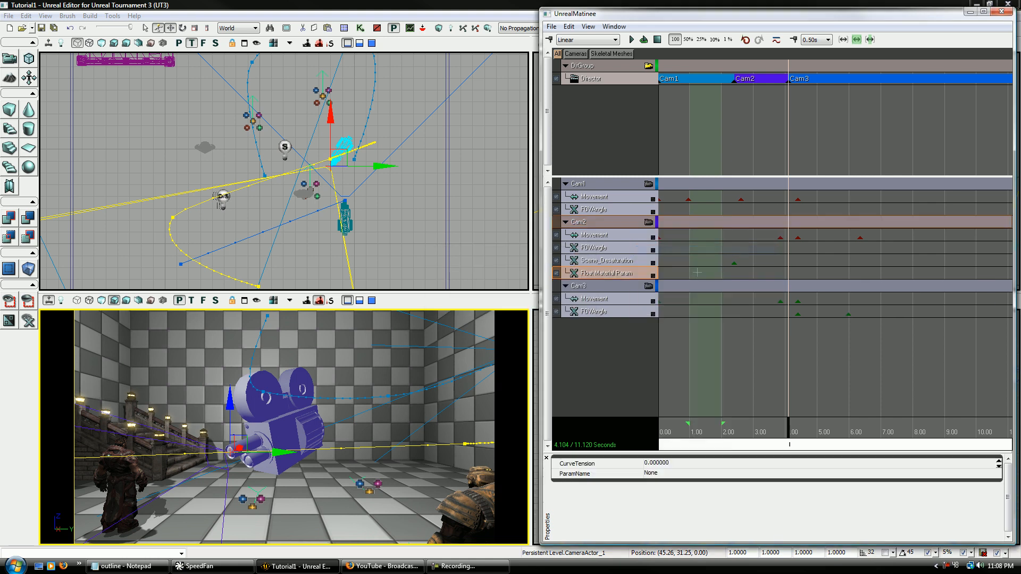
right_click(630, 274)
click(659, 310)
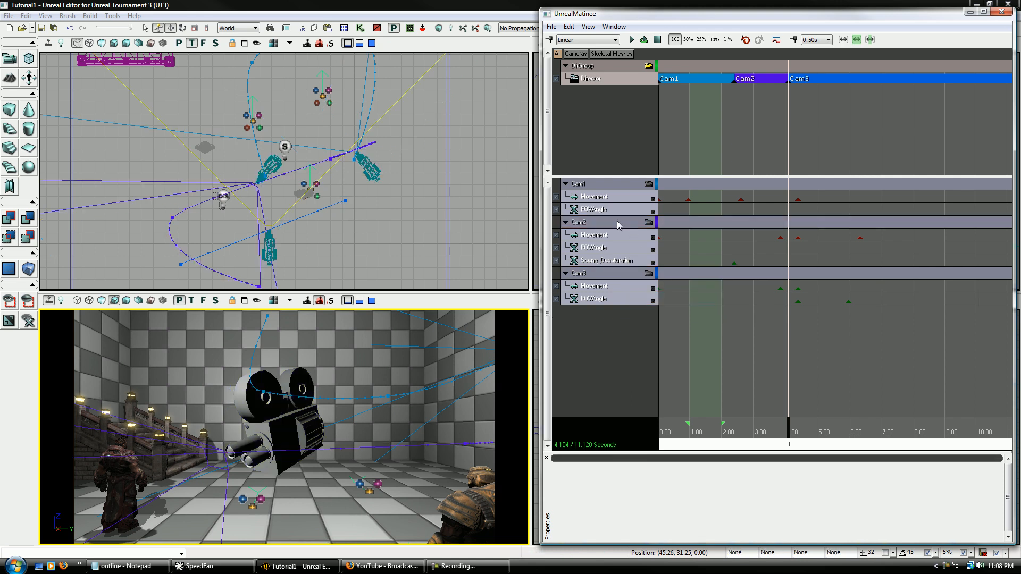
Close the Matinee editor and return to the level viewports.
right_click(617, 221)
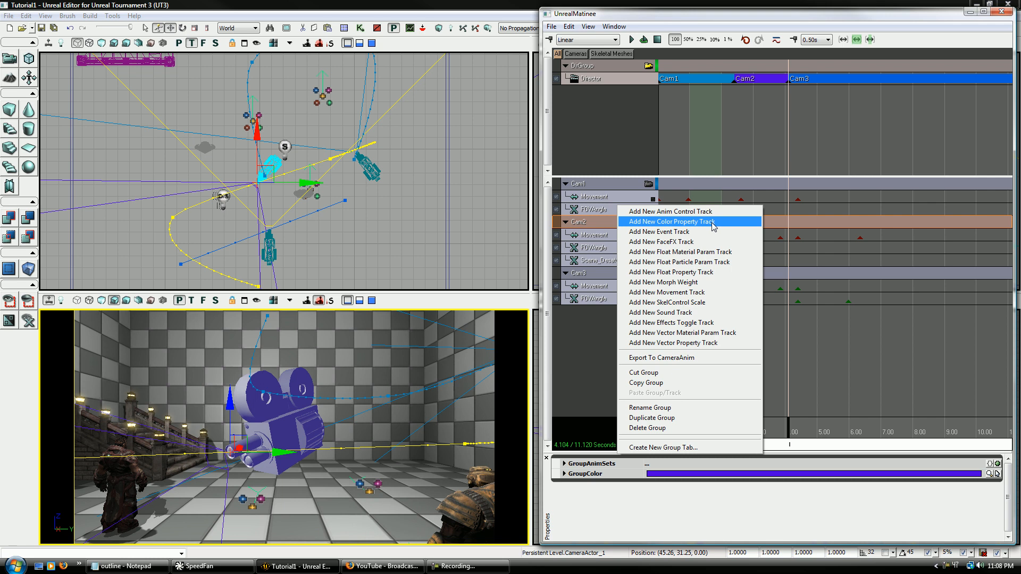
click(564, 350)
click(1001, 11)
drag(284, 426, 284, 425)
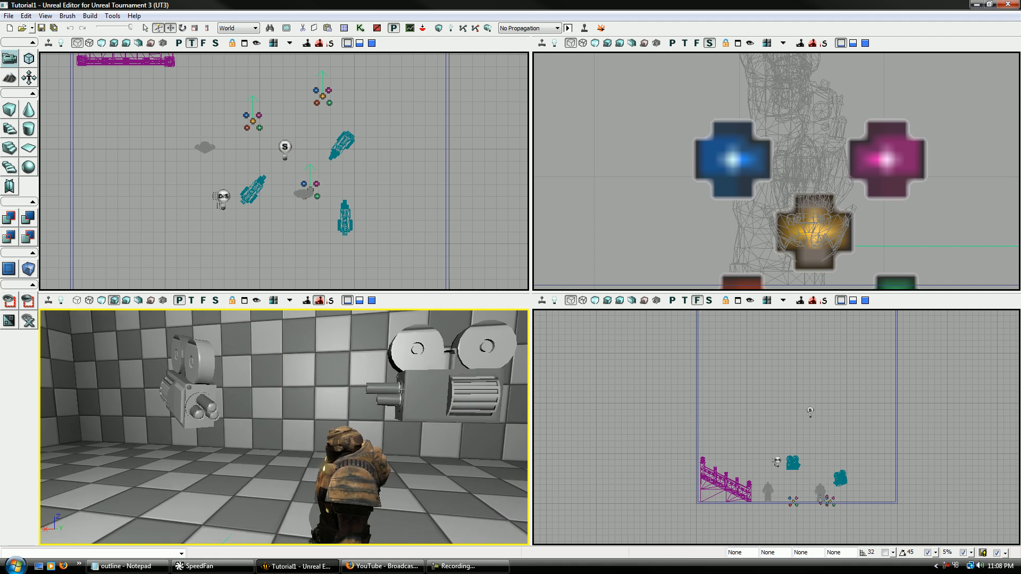
drag(284, 425, 284, 425)
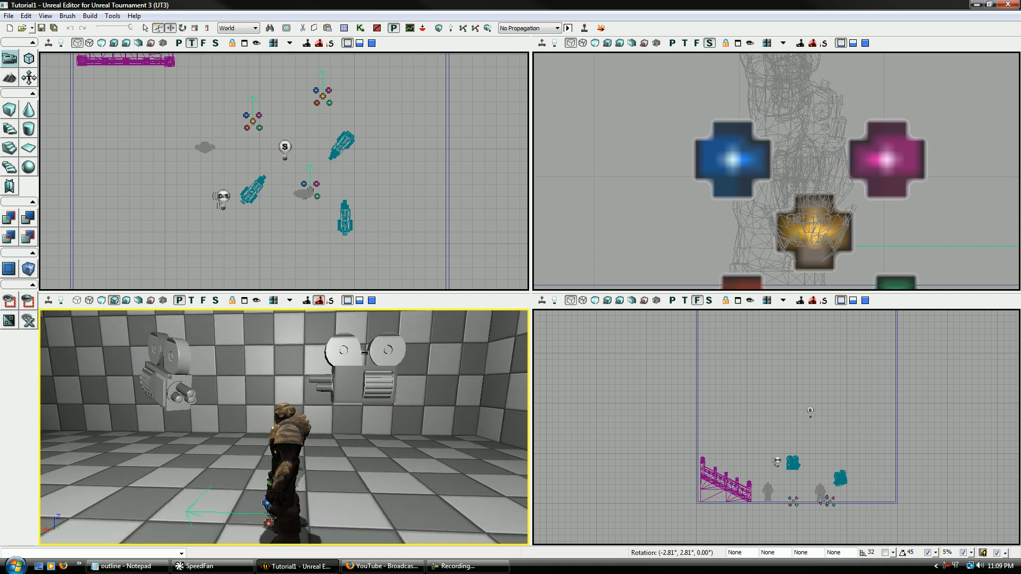